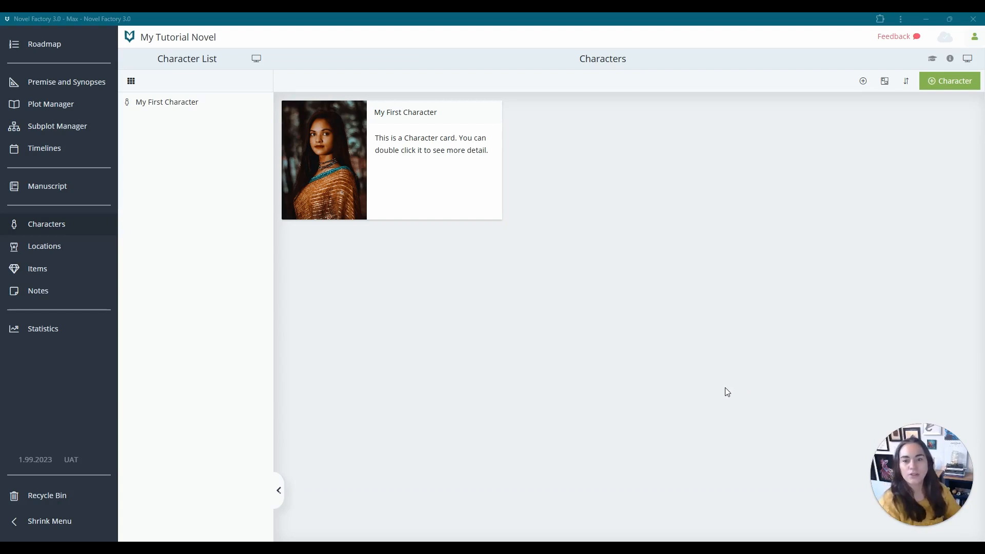
In the Characters section, start a new character named Barbara with the card summary "The best friend."
{"action": "left_click", "coordinate": [79, 215]}
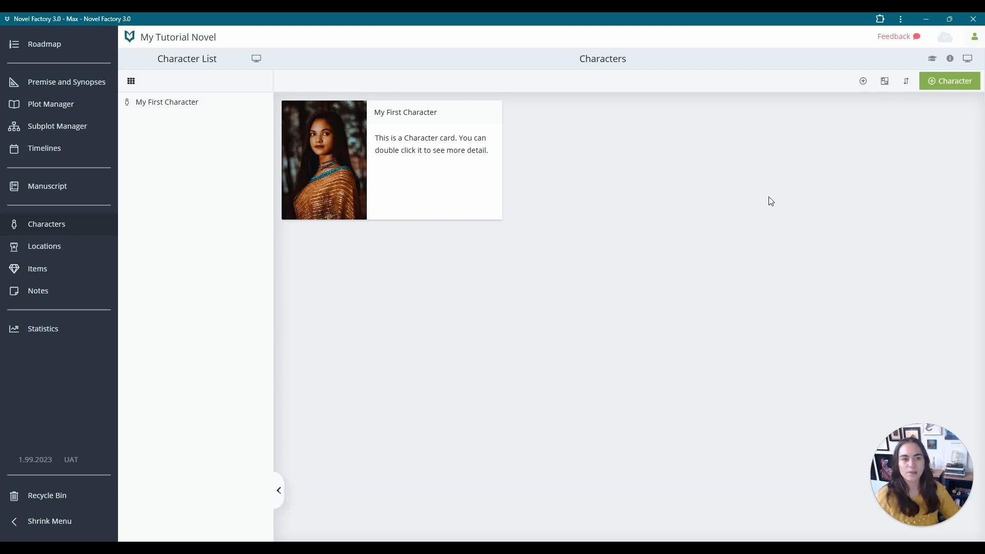
{"action": "left_click", "coordinate": [949, 83]}
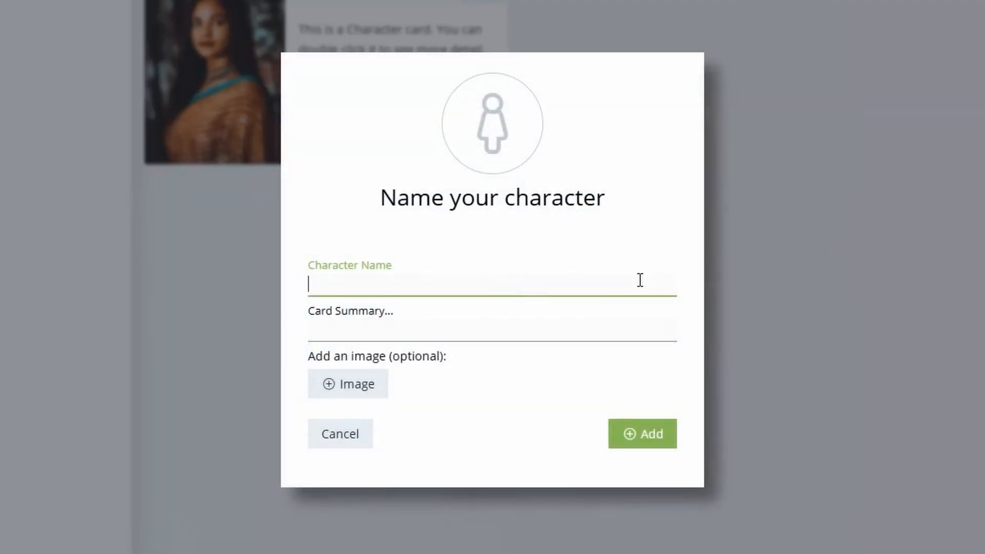
{"action": "left_click", "coordinate": [640, 280]}
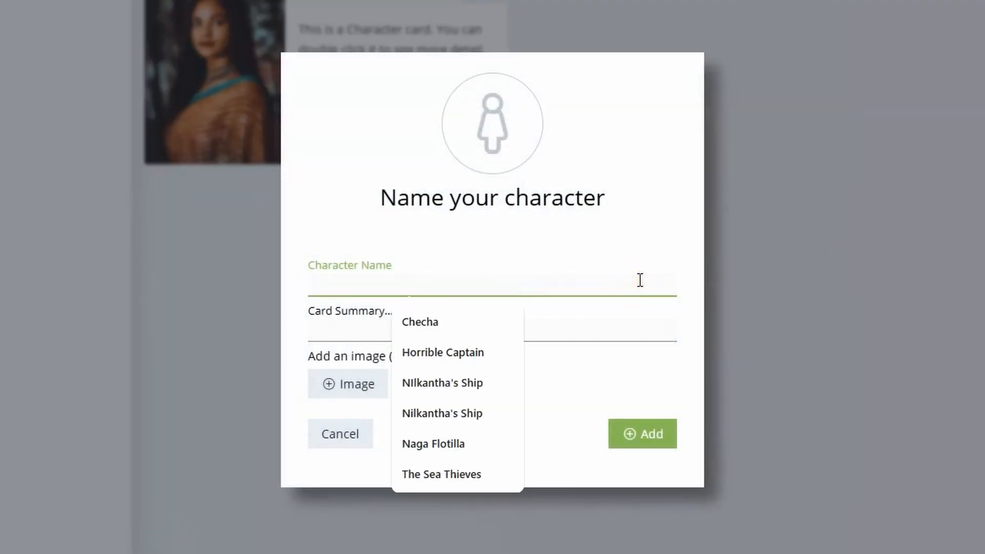
{"action": "type", "text": "Barbara"}
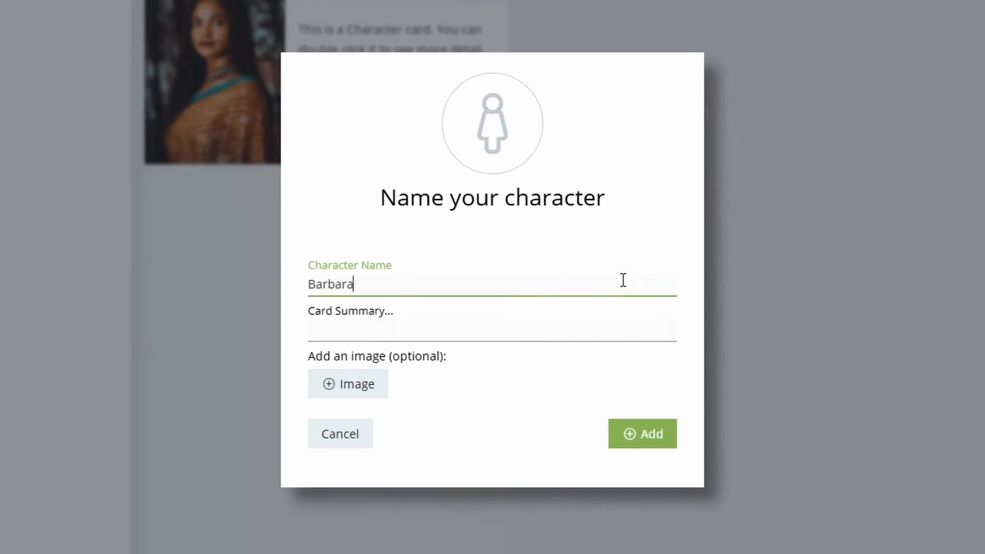
{"action": "left_click", "coordinate": [612, 282]}
{"action": "left_click", "coordinate": [524, 336]}
{"action": "type", "text": "The best friend."}
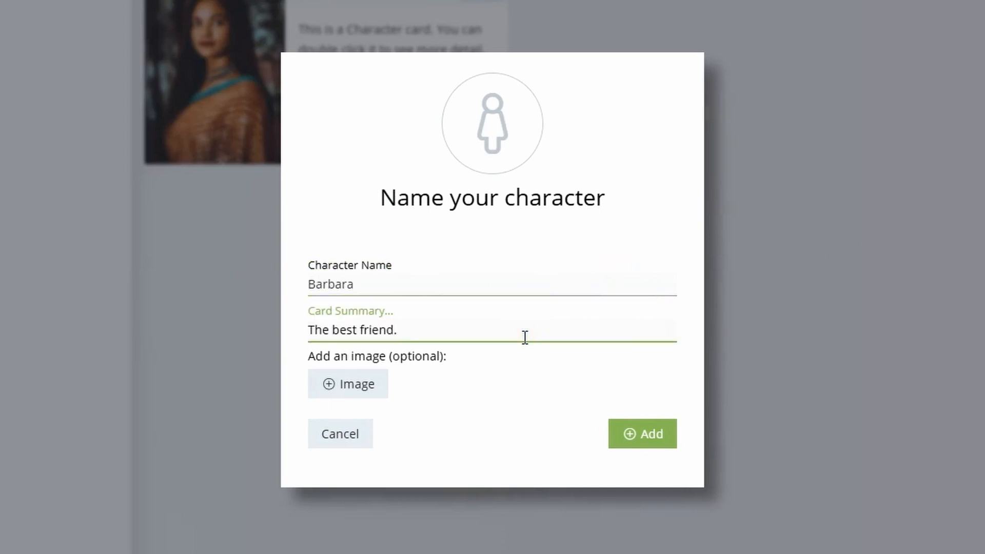
Attach the black-and-white portrait of the white-haired elderly woman and add the character
{"action": "left_click", "coordinate": [362, 390]}
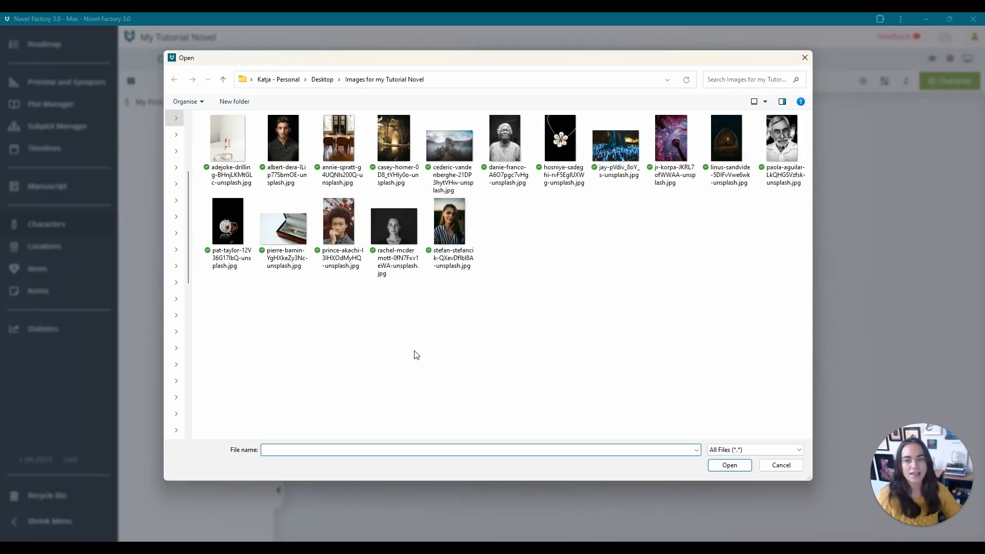
{"action": "left_click", "coordinate": [515, 147]}
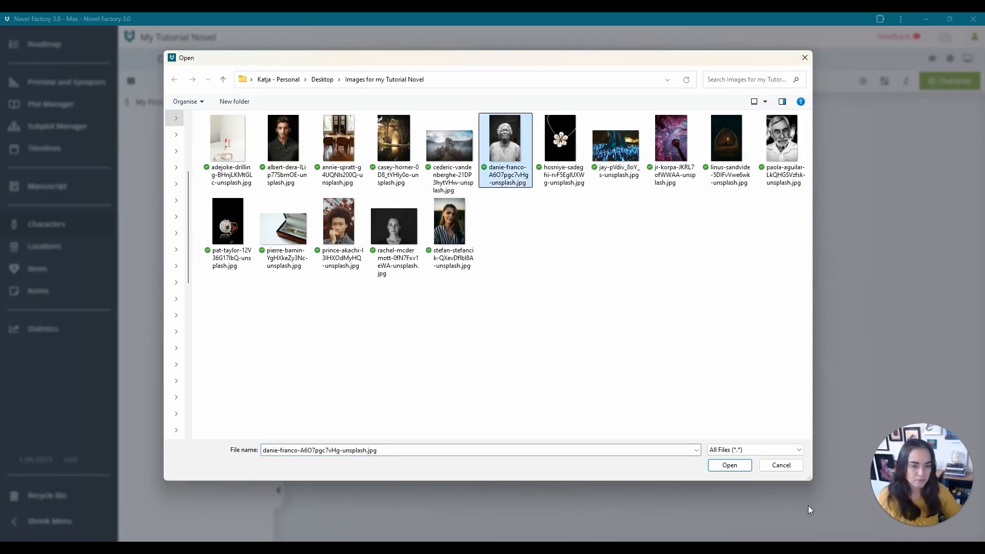
{"action": "left_click", "coordinate": [733, 465]}
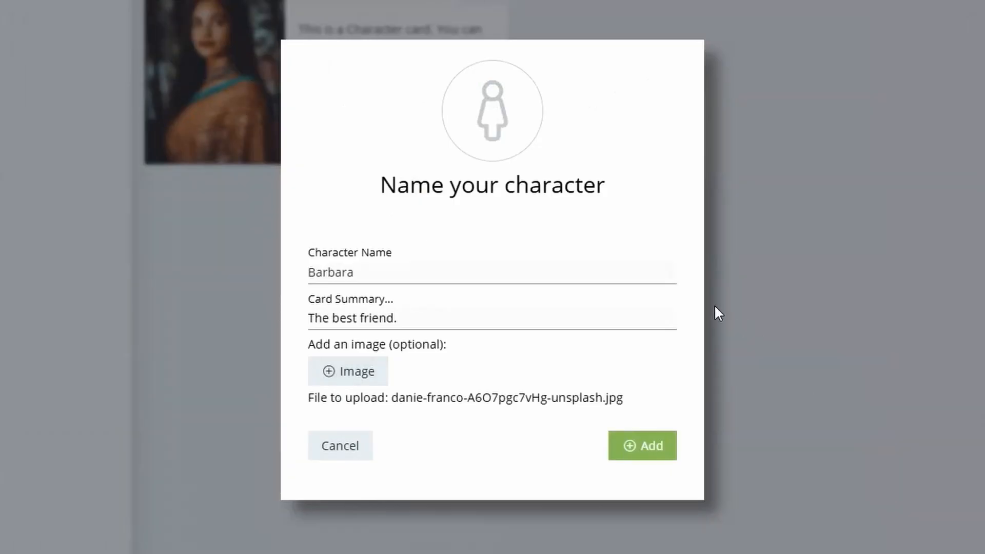
{"action": "left_click", "coordinate": [651, 448]}
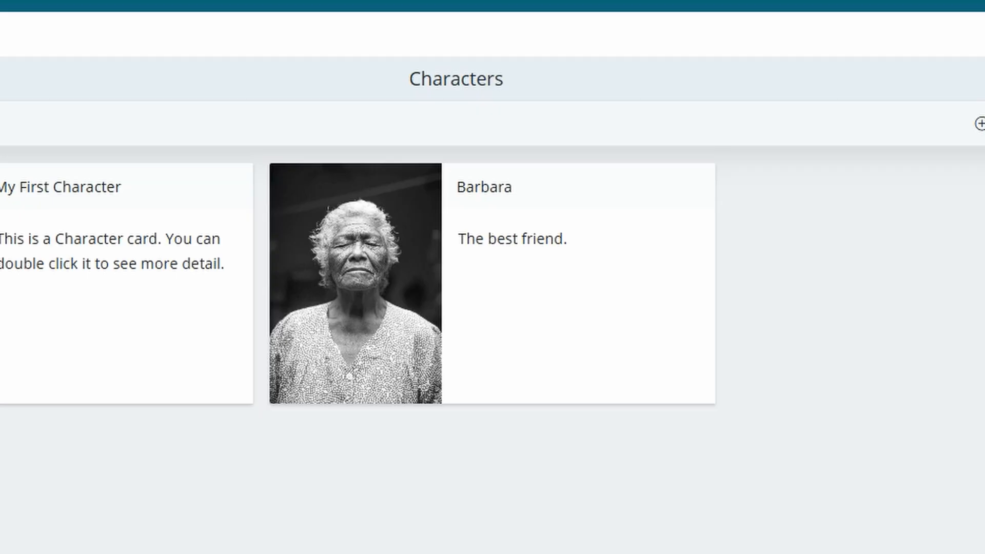
Replace the image on Barbara's card with the black-and-white portrait of the short-haired young woman
{"action": "mouse_move", "coordinate": [559, 174]}
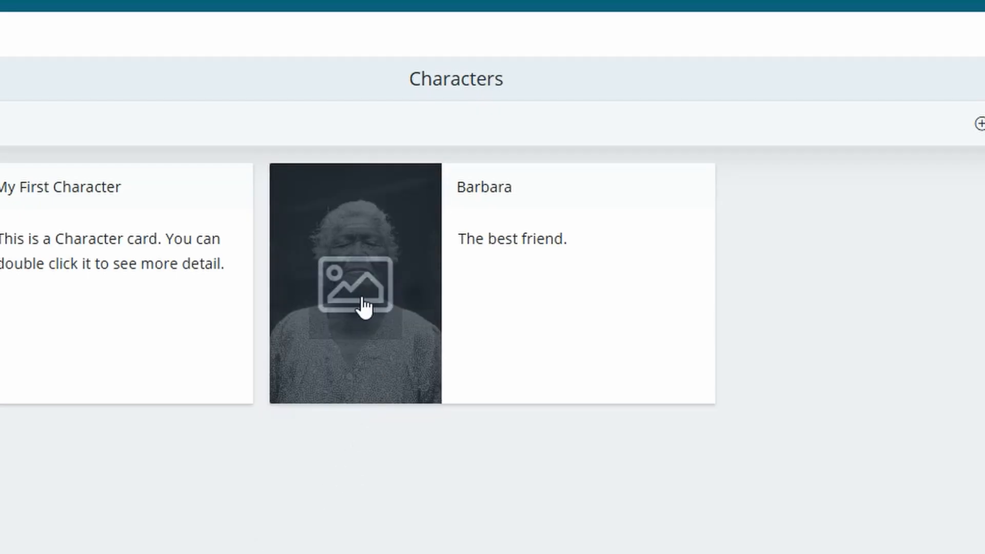
{"action": "left_click", "coordinate": [363, 303]}
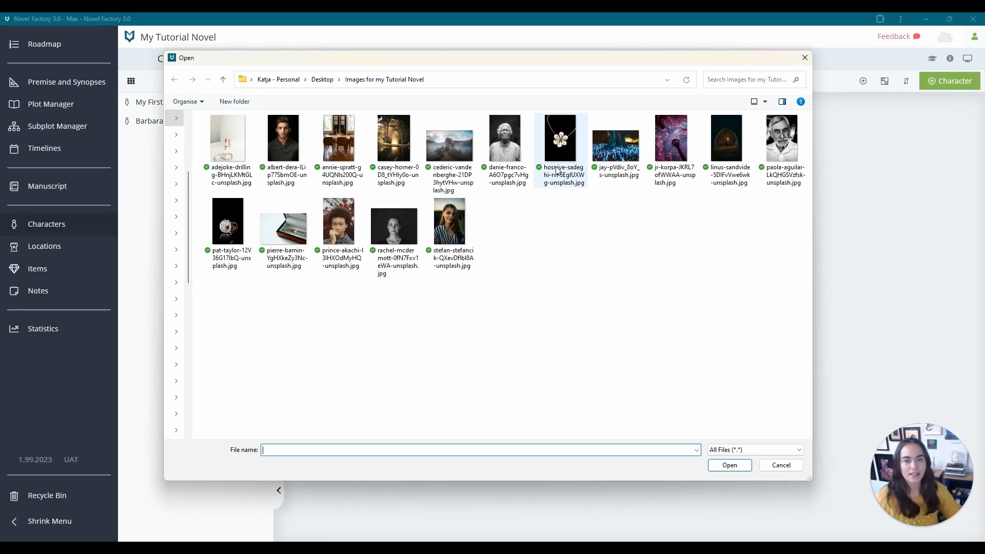
{"action": "left_click", "coordinate": [416, 241]}
{"action": "left_click", "coordinate": [729, 465]}
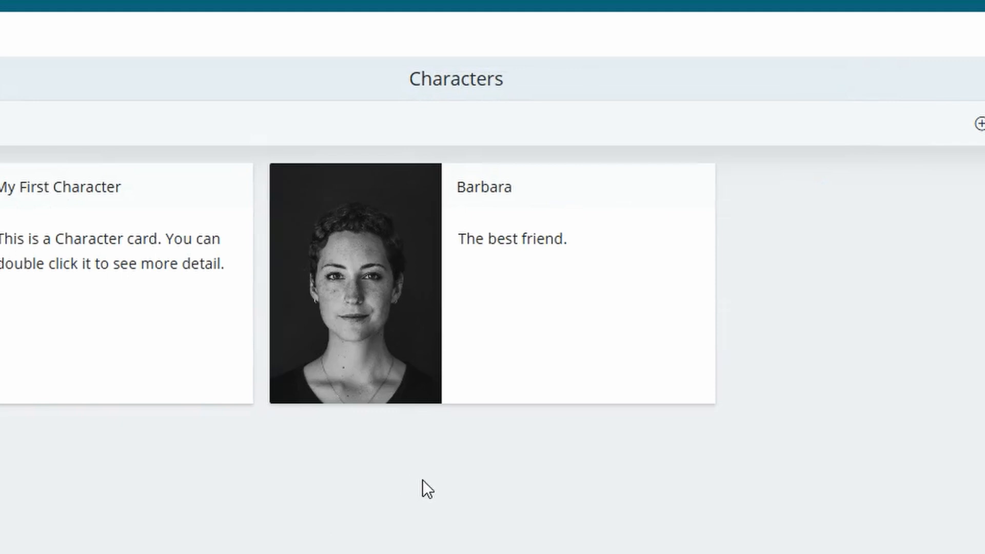
Open Barbara's character details and add the portrait of the woman in front of red leaves to the gallery
{"action": "mouse_move", "coordinate": [561, 338]}
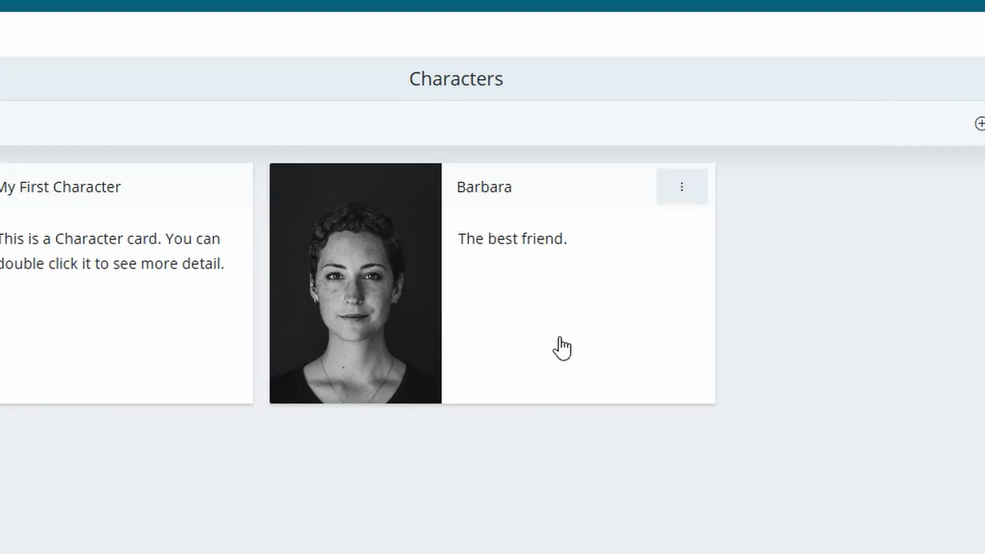
{"action": "left_click", "coordinate": [681, 188]}
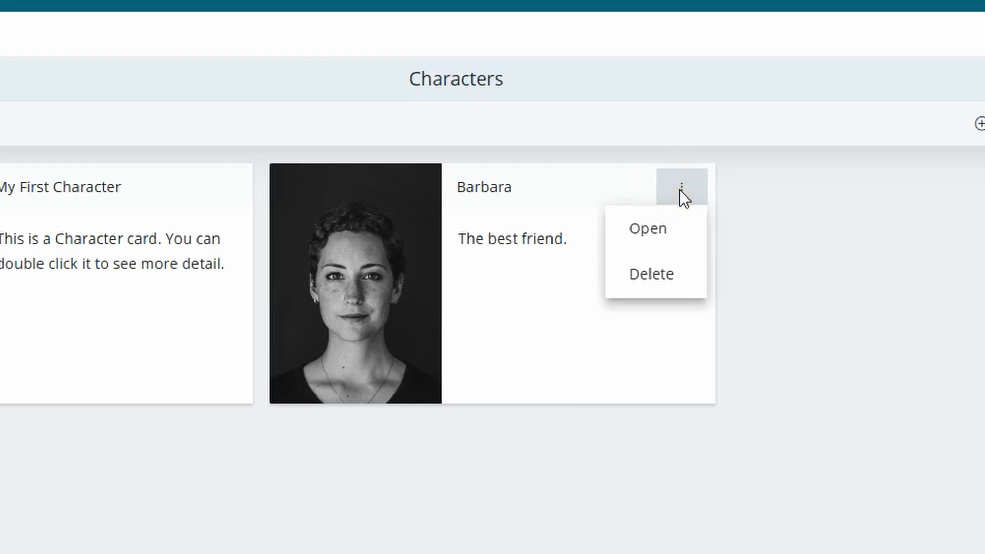
{"action": "left_click", "coordinate": [670, 228]}
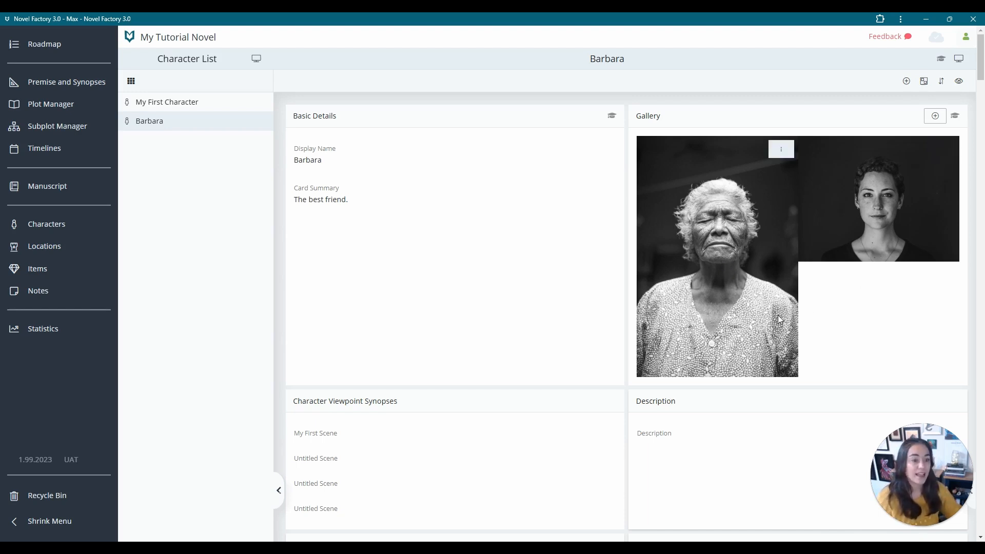
{"action": "left_click", "coordinate": [932, 111]}
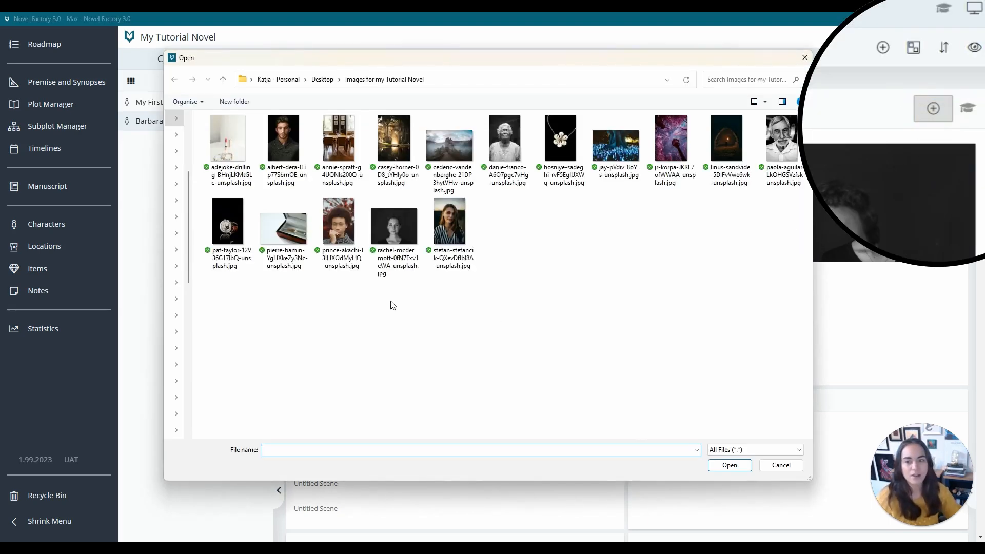
{"action": "double_click", "coordinate": [338, 221]}
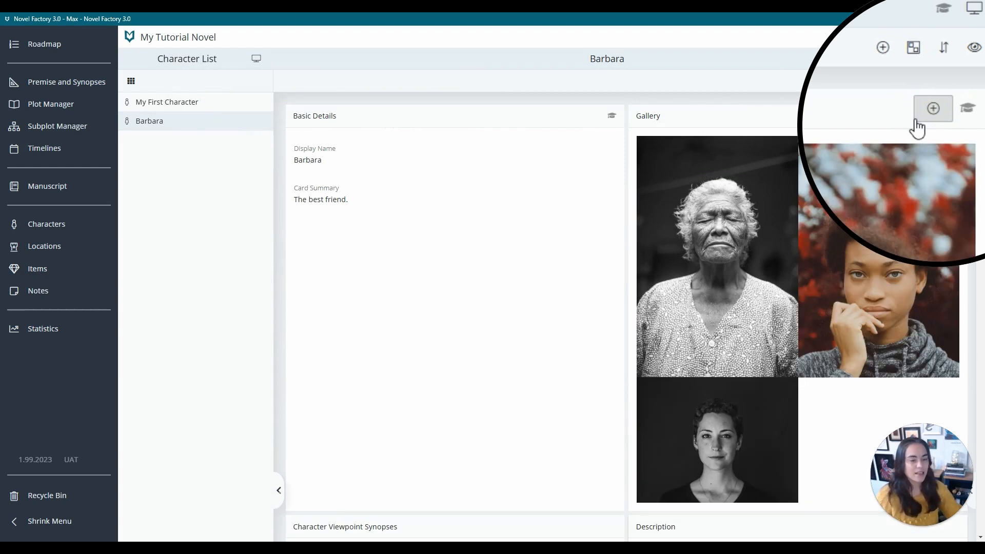
In Barbara's gallery, set the elderly woman's portrait as the main image and delete the other two portraits
{"action": "left_click", "coordinate": [779, 389]}
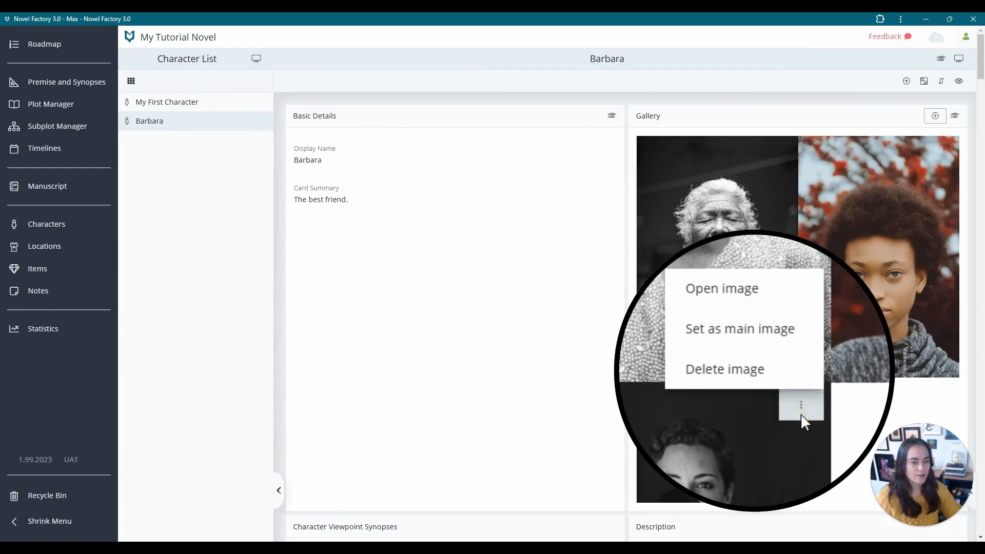
{"action": "left_click", "coordinate": [769, 375]}
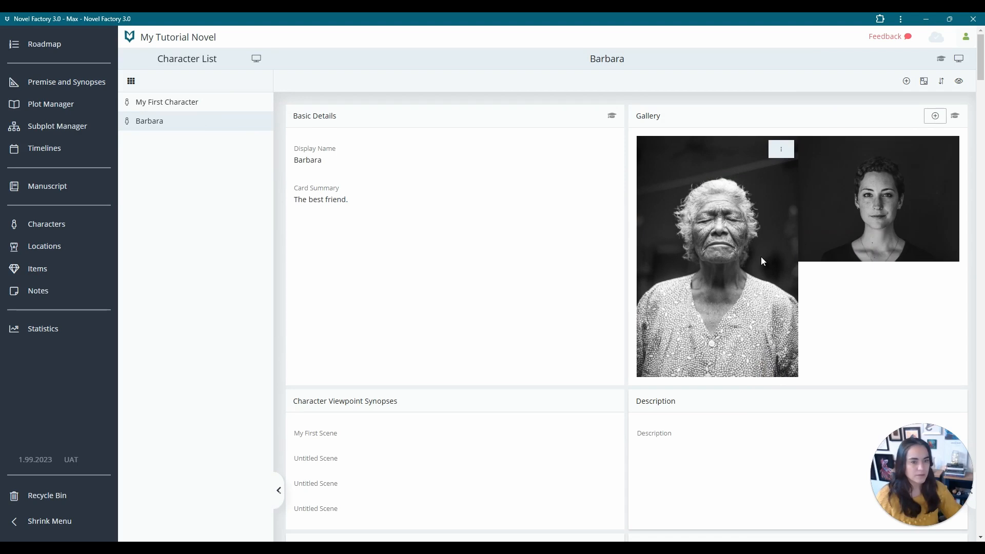
{"action": "left_click", "coordinate": [780, 149]}
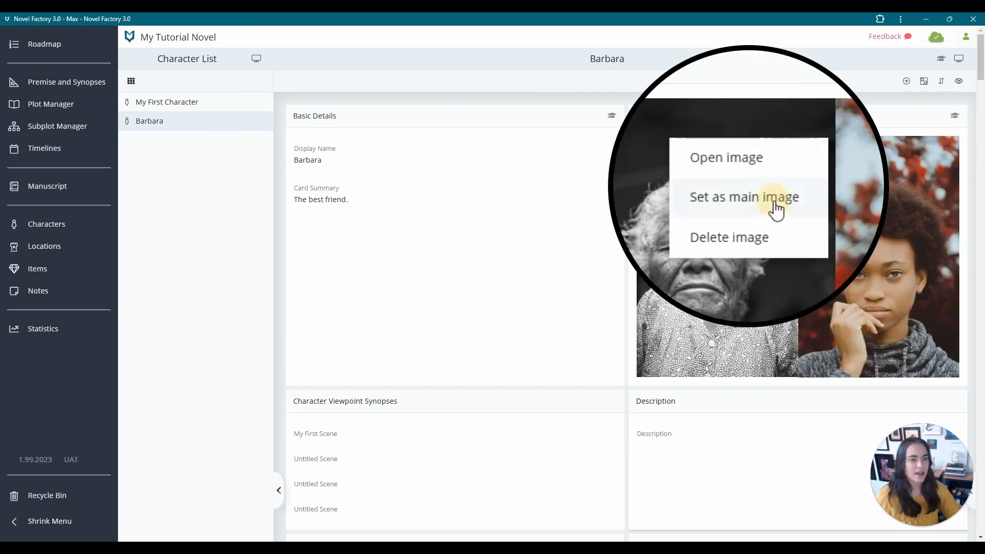
{"action": "left_click", "coordinate": [764, 197]}
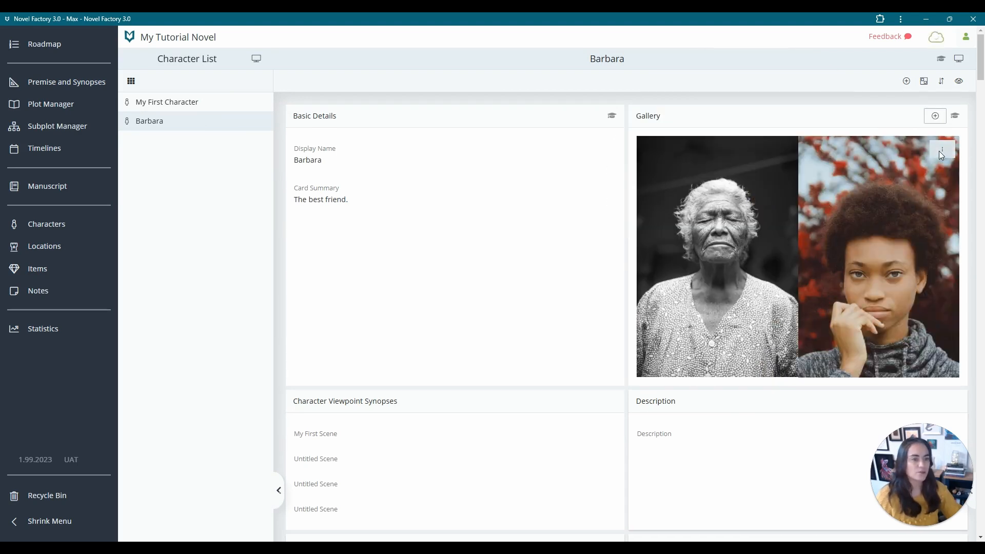
{"action": "left_click", "coordinate": [939, 149]}
{"action": "left_click", "coordinate": [906, 216]}
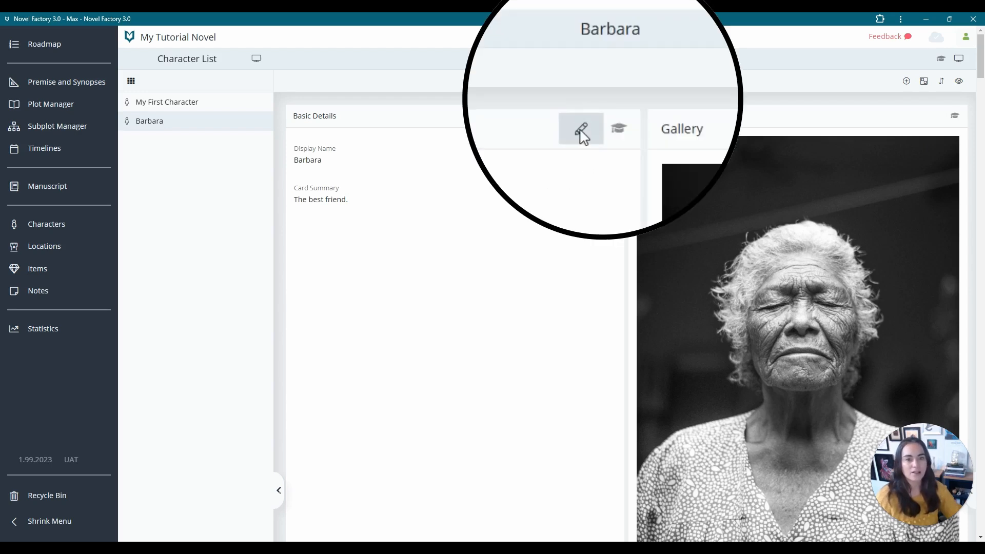
Set the Type in Barbara's Basic Details to "Supporting" and save
{"action": "left_click", "coordinate": [595, 118]}
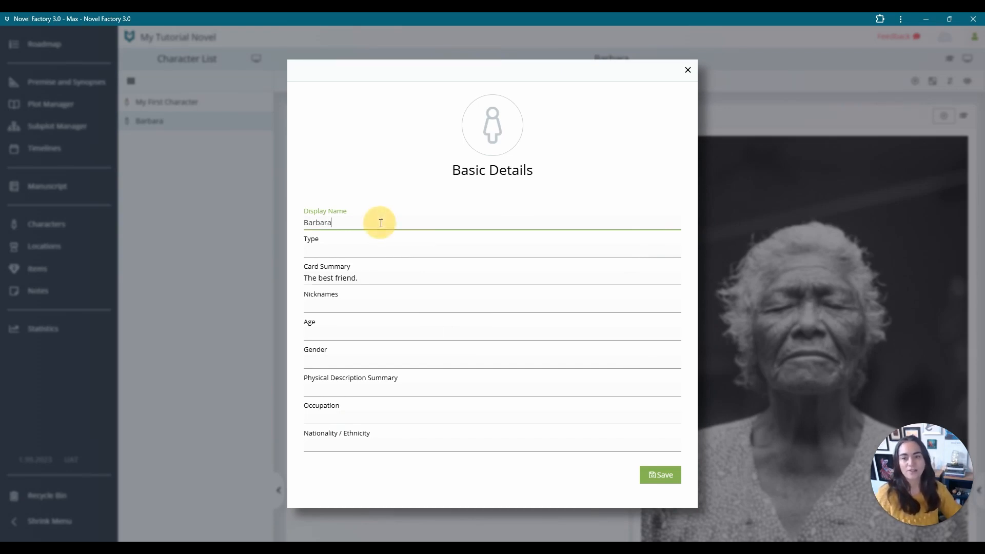
{"action": "left_click", "coordinate": [337, 248]}
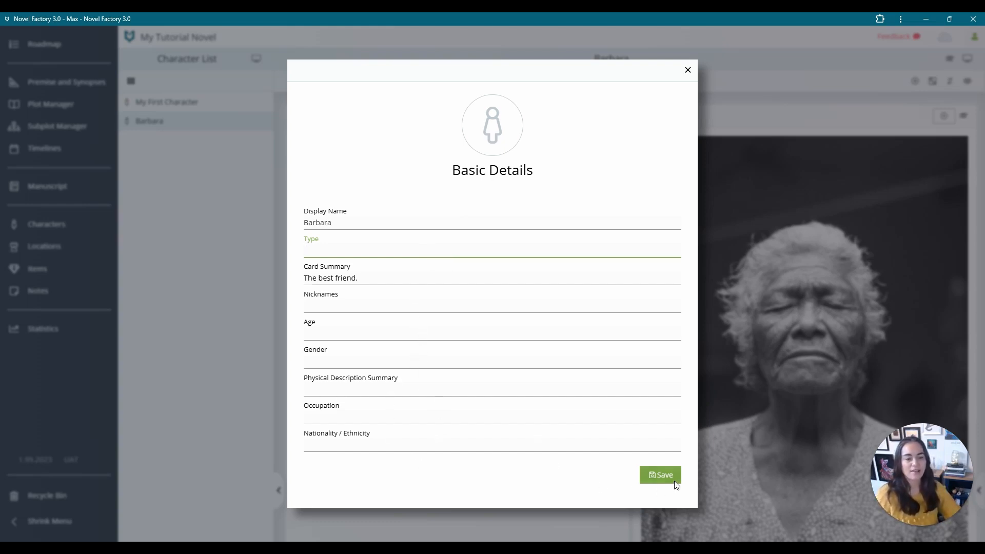
{"action": "left_click", "coordinate": [352, 252]}
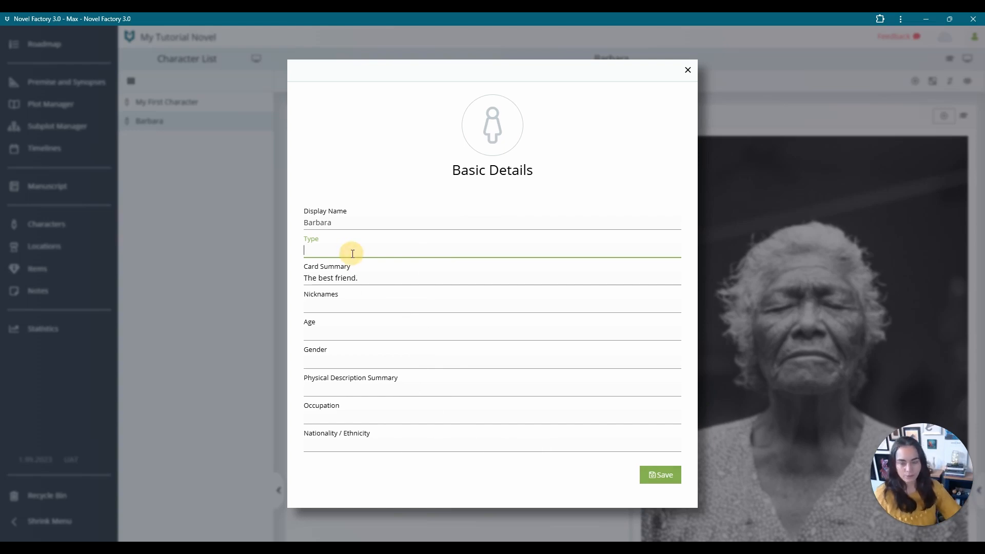
{"action": "type", "text": "Supporting"}
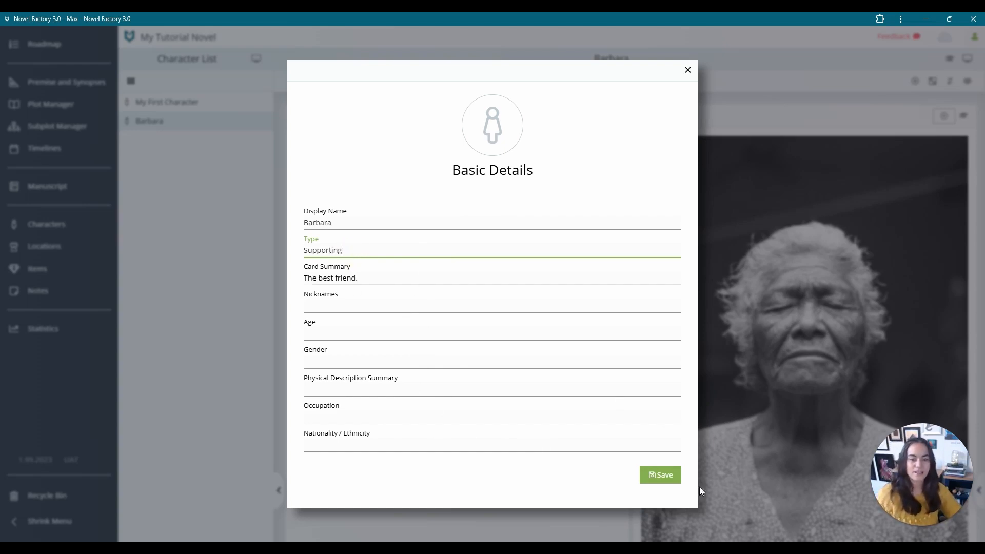
{"action": "left_click", "coordinate": [669, 476]}
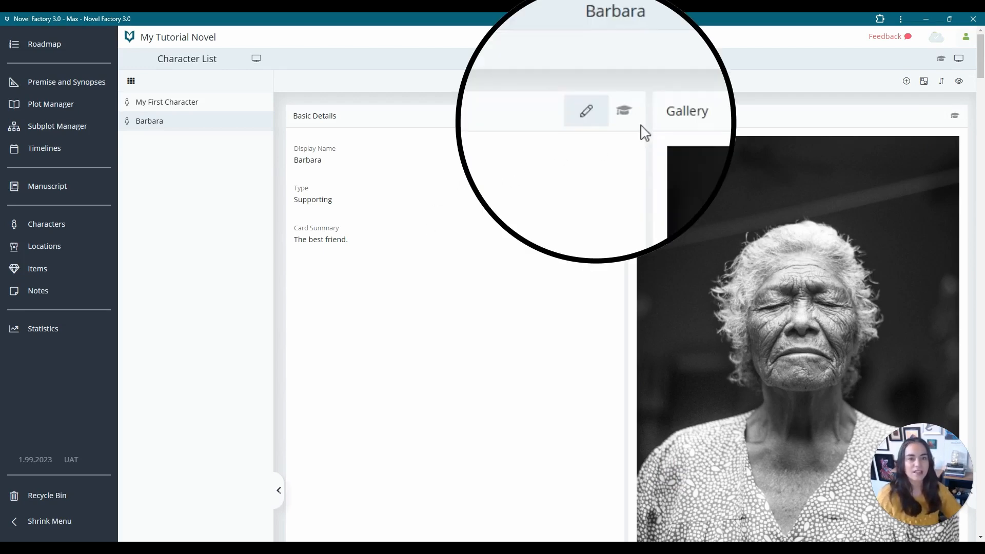
Read through the help text for the Basic Details panel and close it
{"action": "left_click", "coordinate": [625, 116]}
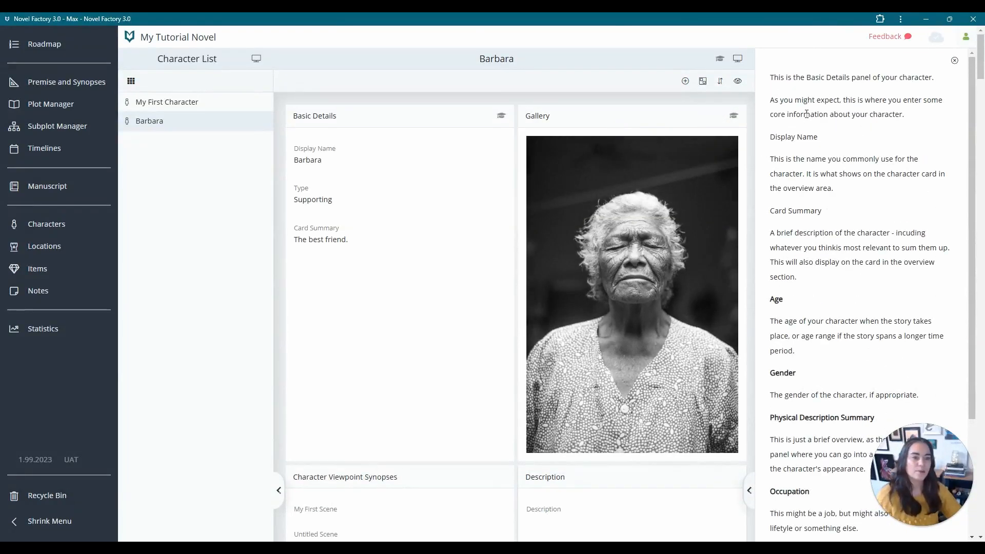
{"action": "scroll", "coordinate": [807, 114], "scroll_direction": "down", "scroll_amount": 1}
{"action": "scroll", "coordinate": [807, 114], "scroll_direction": "down", "scroll_amount": 5}
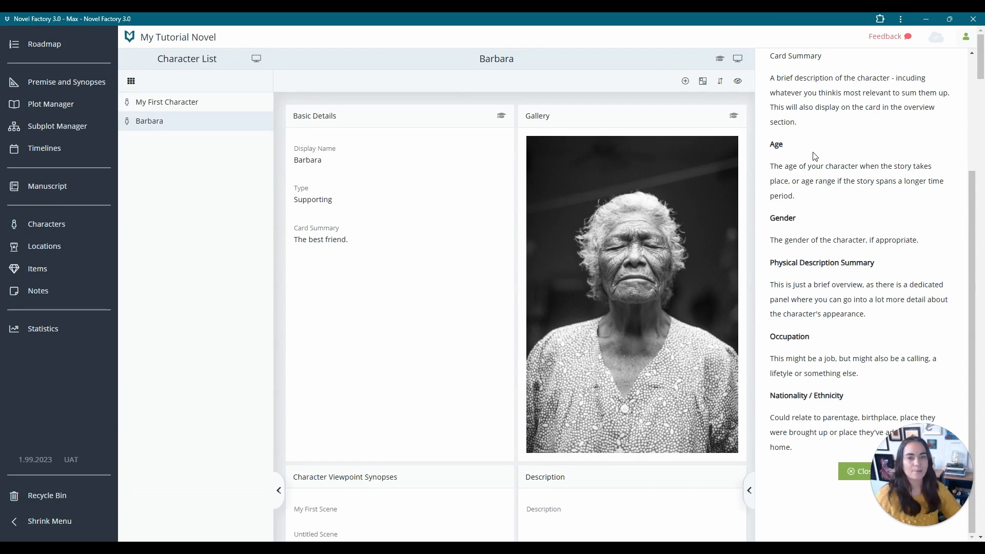
{"action": "scroll", "coordinate": [801, 198], "scroll_direction": "up", "scroll_amount": 6}
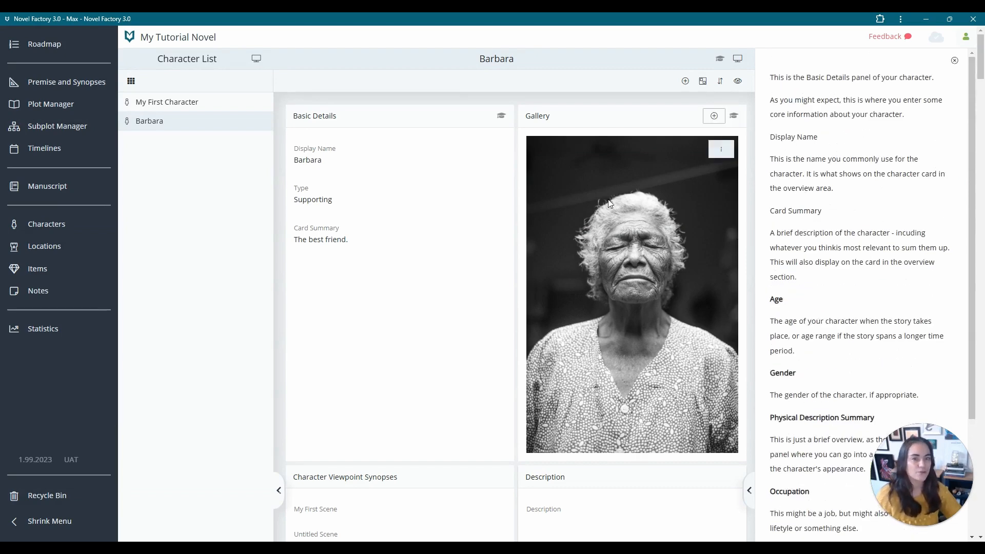
{"action": "left_click", "coordinate": [954, 61]}
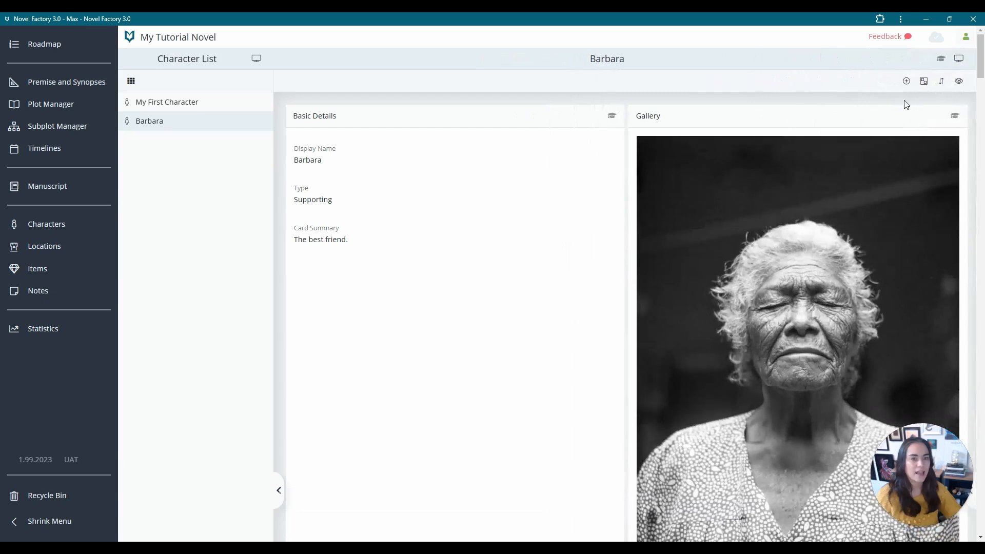
In Barbara's Characterisation panel, set the Personality Type to "Red" and save
{"action": "scroll", "coordinate": [493, 295], "scroll_direction": "down", "scroll_amount": 6}
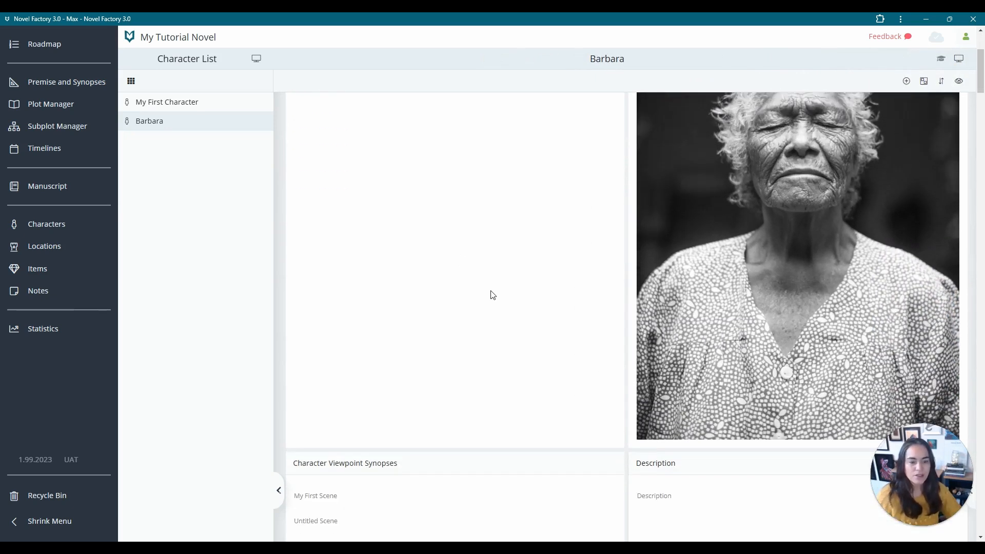
{"action": "scroll", "coordinate": [492, 295], "scroll_direction": "down", "scroll_amount": 5}
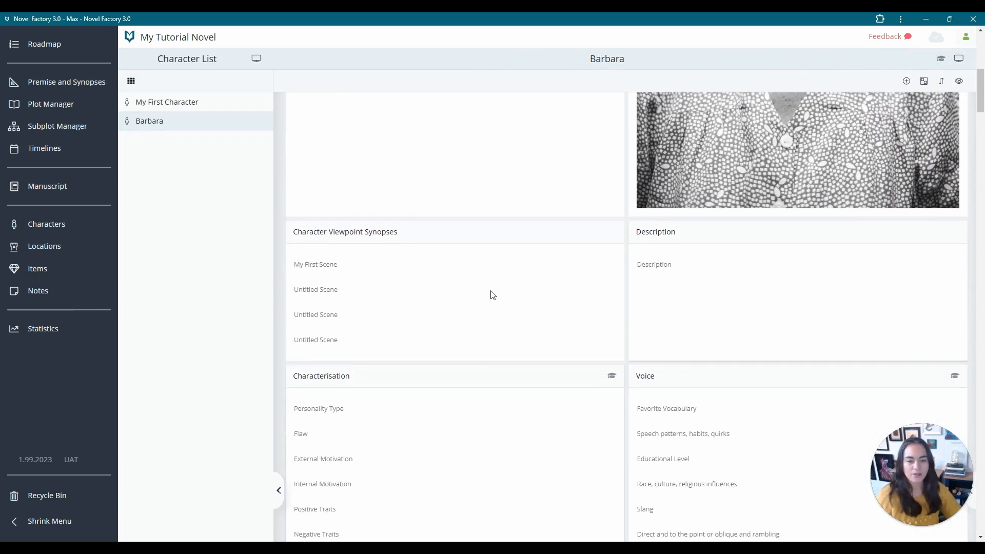
{"action": "scroll", "coordinate": [492, 295], "scroll_direction": "down", "scroll_amount": 2}
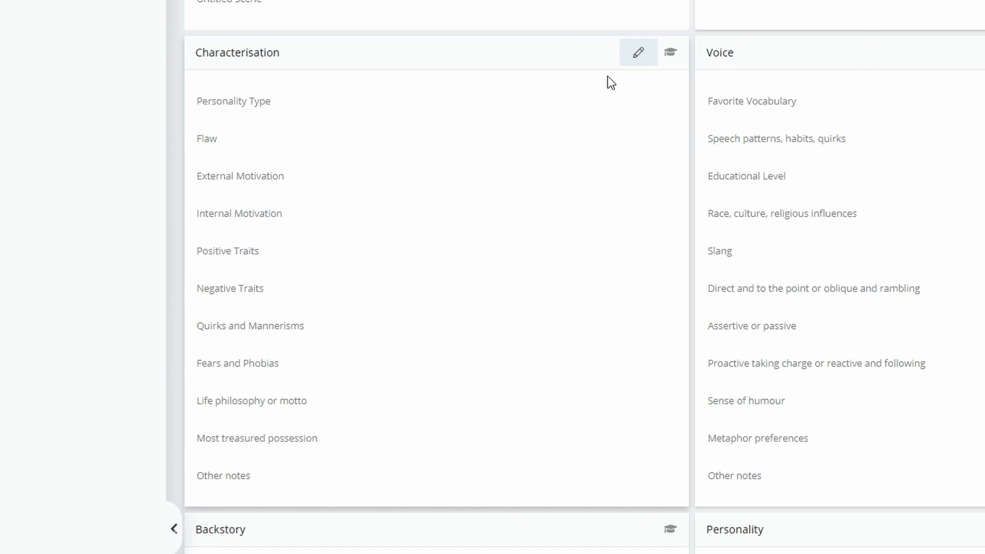
{"action": "left_click", "coordinate": [626, 64]}
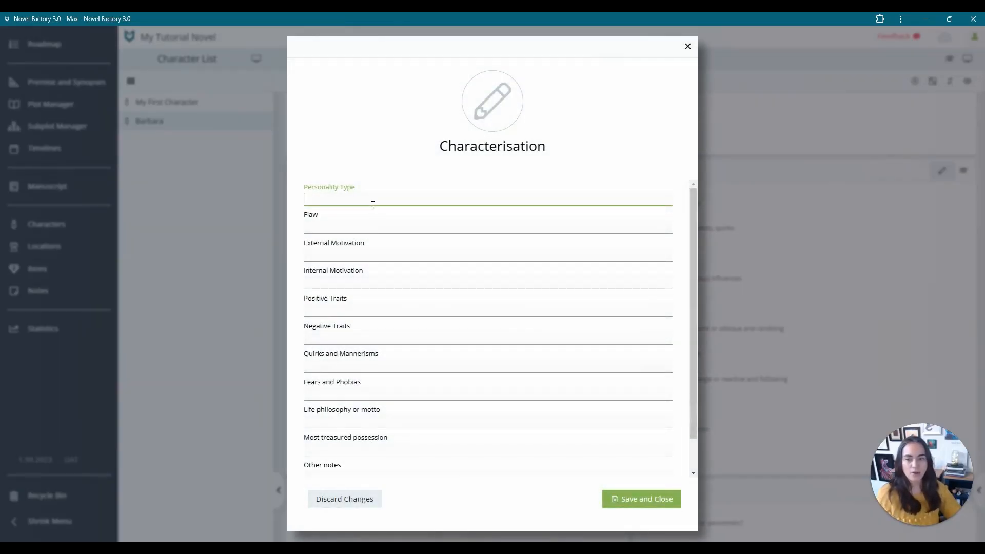
{"action": "left_click", "coordinate": [373, 200]}
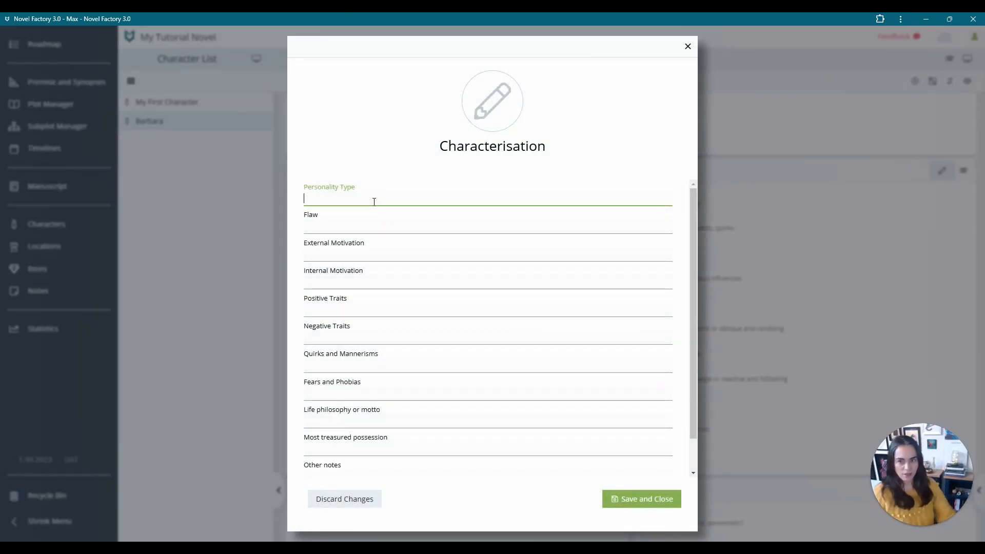
{"action": "type", "text": "Red"}
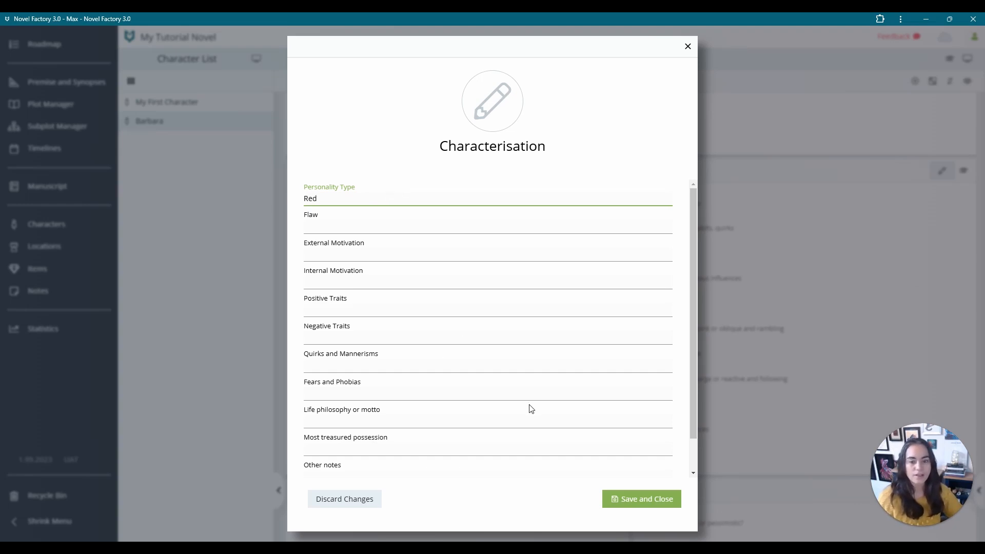
{"action": "left_click", "coordinate": [657, 500]}
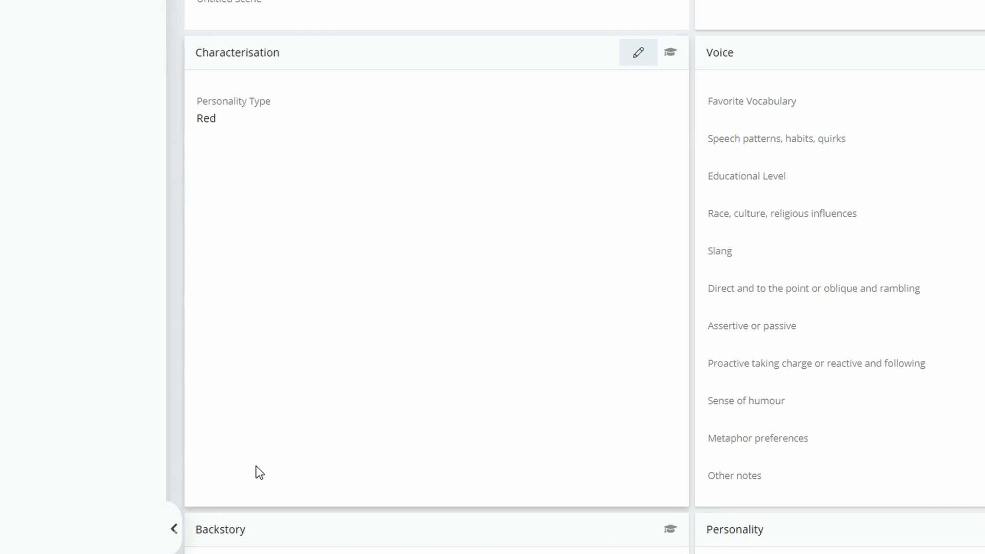
Set the Most treasured possession in Barbara's Characterisation to "Watch" and save
{"action": "left_click", "coordinate": [635, 58]}
{"action": "scroll", "coordinate": [389, 324], "scroll_direction": "down", "scroll_amount": 1}
{"action": "scroll", "coordinate": [388, 324], "scroll_direction": "down", "scroll_amount": 1}
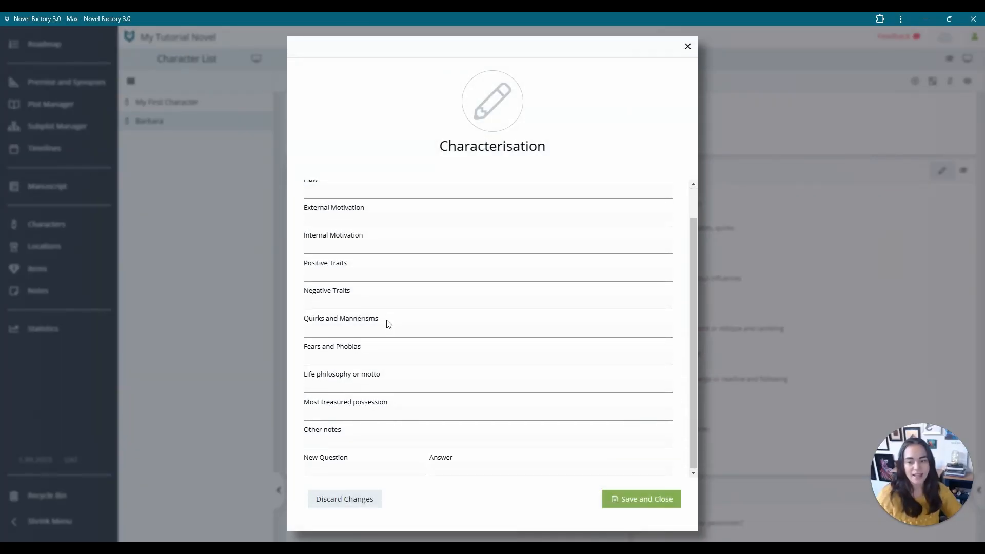
{"action": "left_click", "coordinate": [374, 413]}
{"action": "type", "text": "Watch"}
{"action": "left_click", "coordinate": [633, 494]}
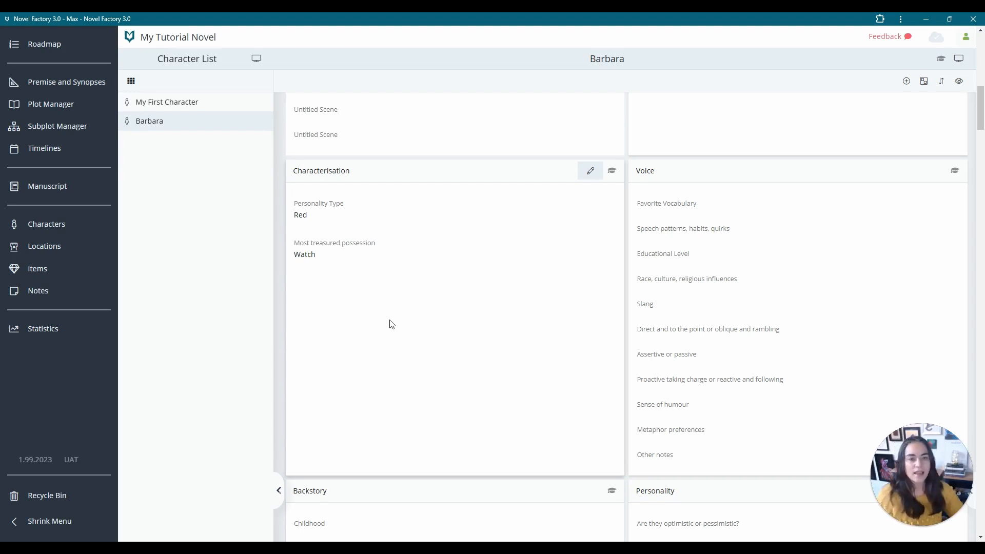
Look through Barbara's remaining questionnaire panels, from Backstory and Personality to Past and Future and Love and Relationships
{"action": "scroll", "coordinate": [392, 324], "scroll_direction": "down", "scroll_amount": 3}
{"action": "scroll", "coordinate": [391, 323], "scroll_direction": "down", "scroll_amount": 4}
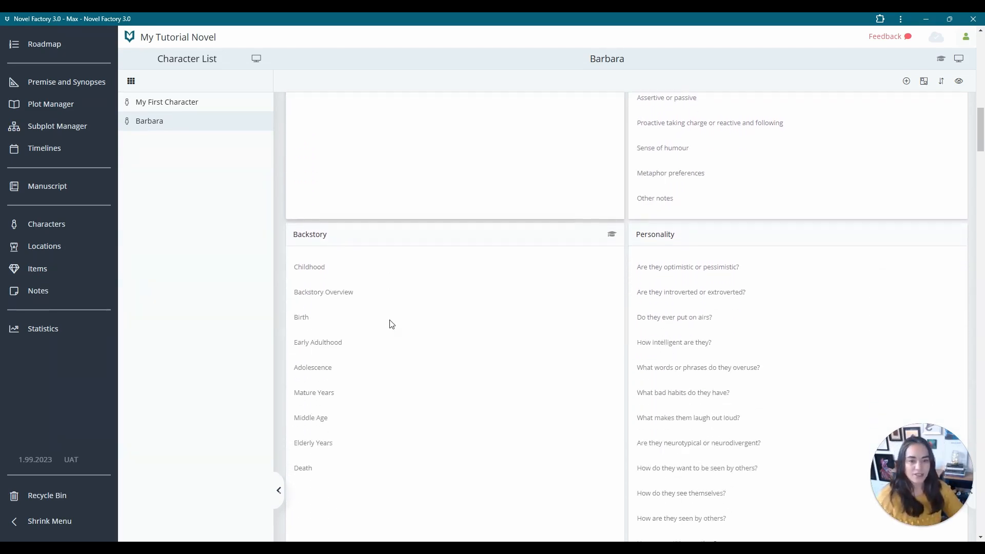
{"action": "scroll", "coordinate": [392, 323], "scroll_direction": "down", "scroll_amount": 10}
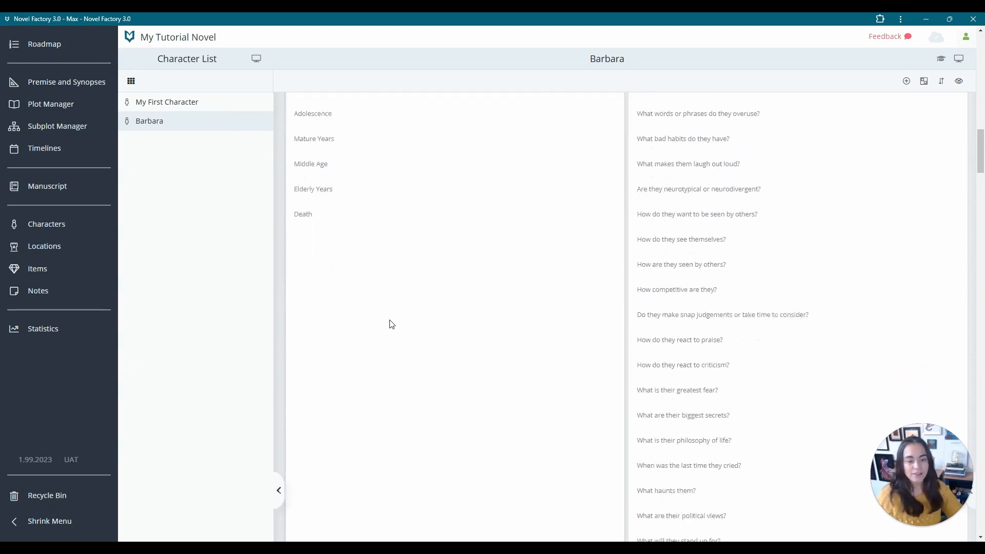
{"action": "scroll", "coordinate": [392, 323], "scroll_direction": "down", "scroll_amount": 3}
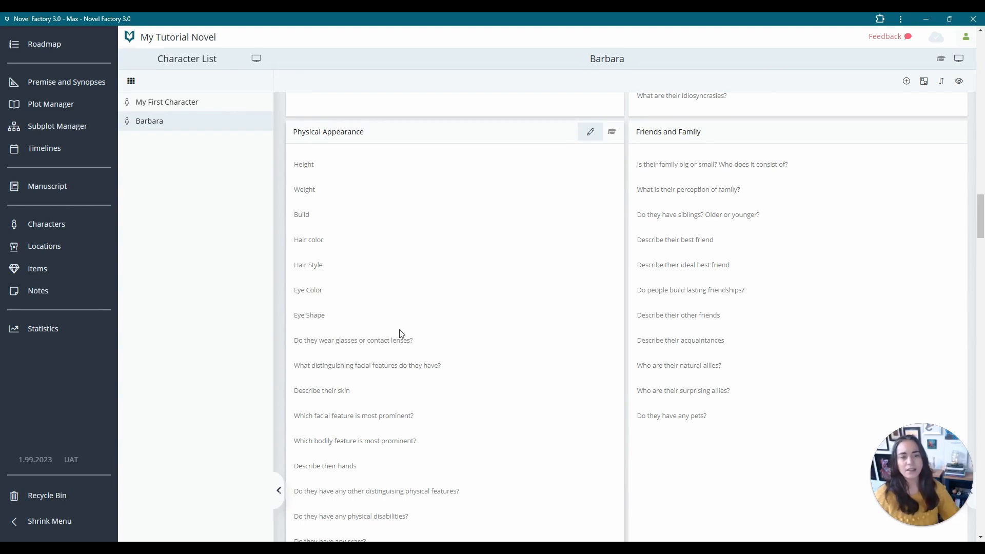
{"action": "scroll", "coordinate": [378, 307], "scroll_direction": "down", "scroll_amount": 5}
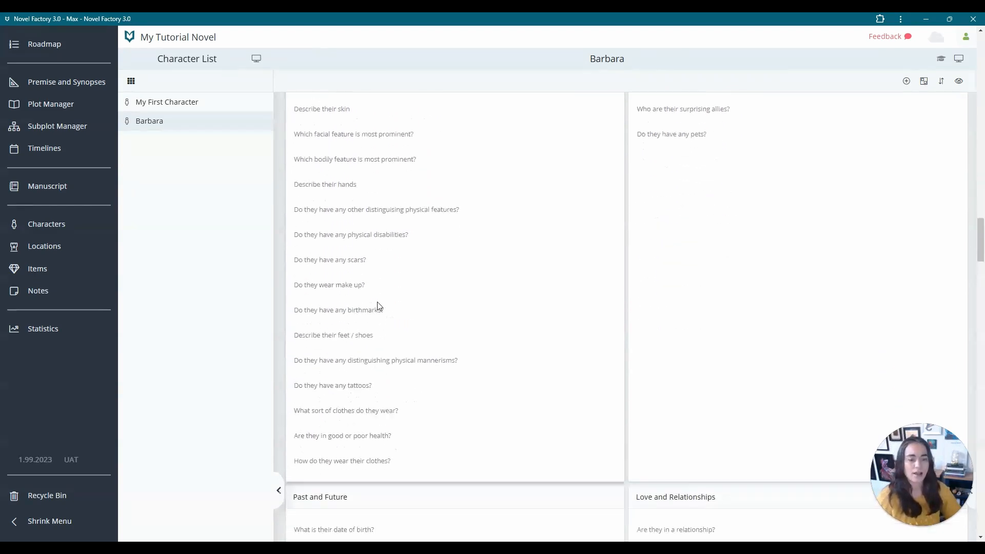
{"action": "scroll", "coordinate": [379, 306], "scroll_direction": "down", "scroll_amount": 4}
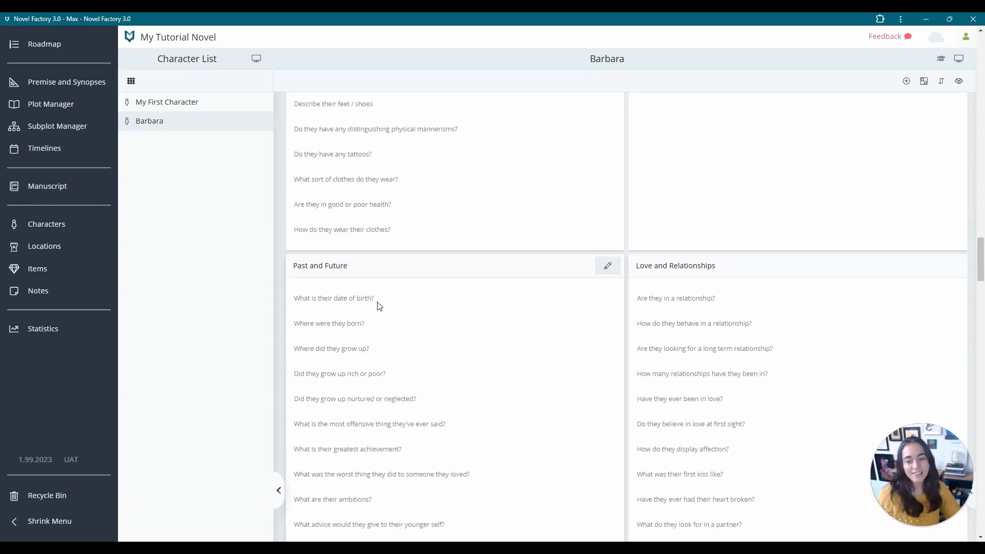
{"action": "scroll", "coordinate": [420, 300], "scroll_direction": "down", "scroll_amount": 2}
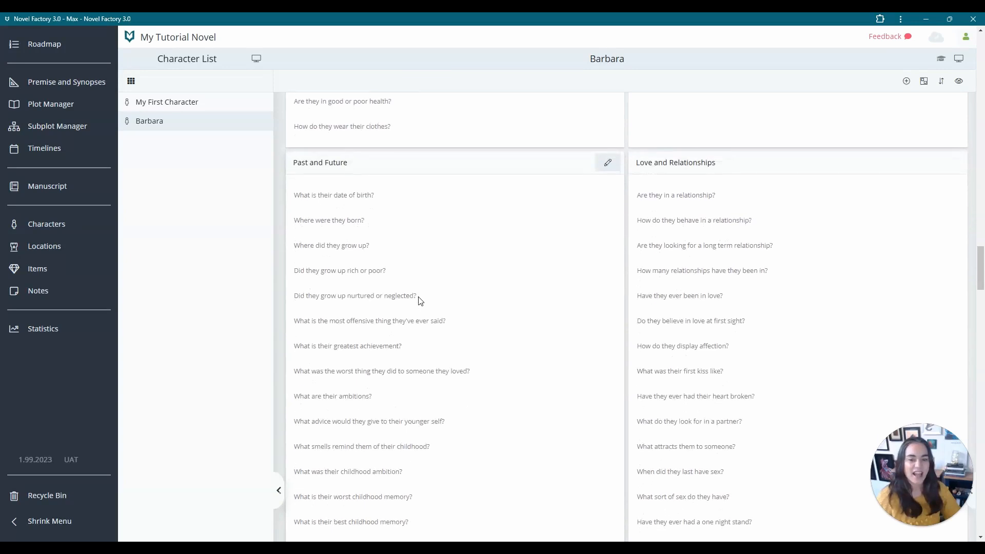
{"action": "scroll", "coordinate": [419, 301], "scroll_direction": "down", "scroll_amount": 2}
{"action": "scroll", "coordinate": [421, 301], "scroll_direction": "up", "scroll_amount": 15}
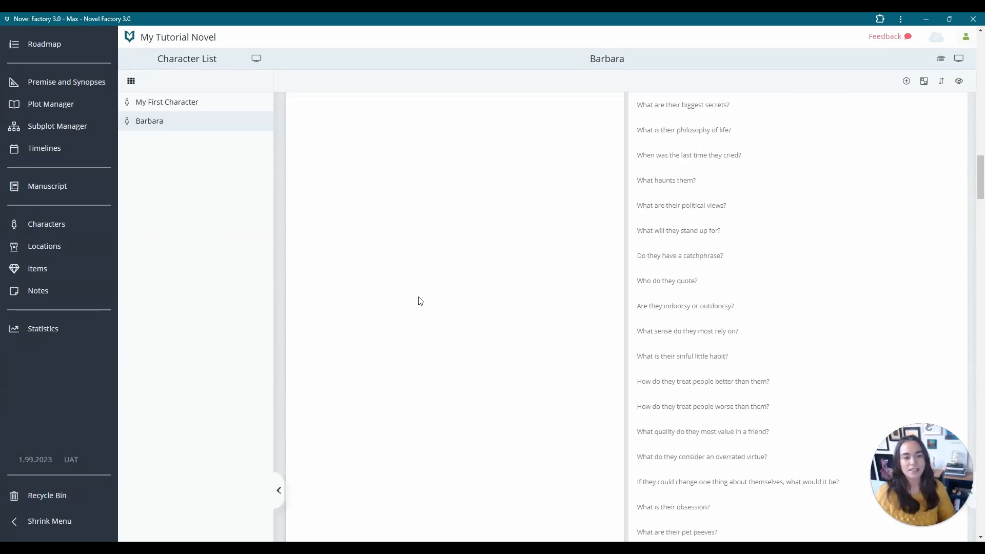
{"action": "scroll", "coordinate": [420, 301], "scroll_direction": "up", "scroll_amount": 20}
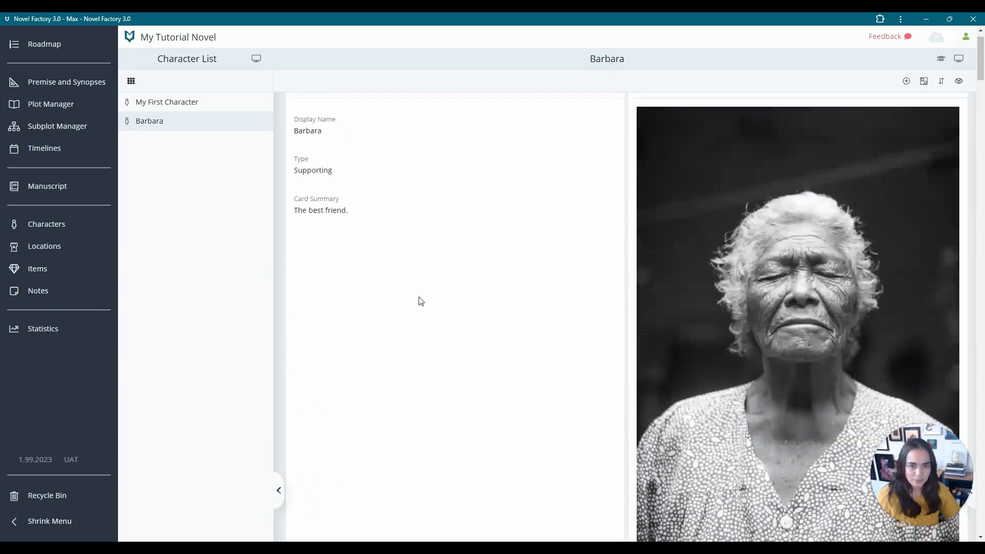
Open Barbara's Character Viewpoint Synopses, look at the scene cards and their writing areas, and cancel without entering text
{"action": "scroll", "coordinate": [421, 301], "scroll_direction": "down", "scroll_amount": 7}
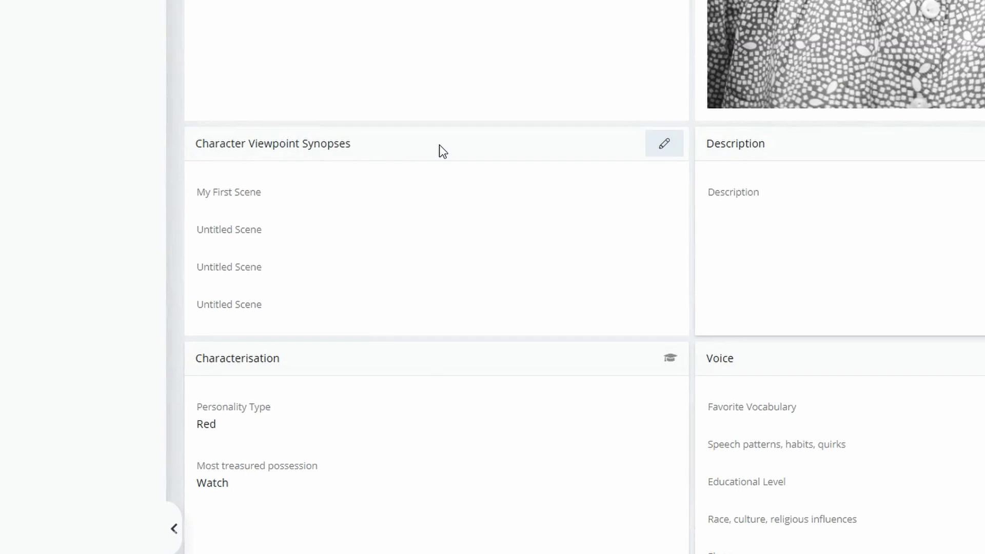
{"action": "left_click", "coordinate": [662, 144]}
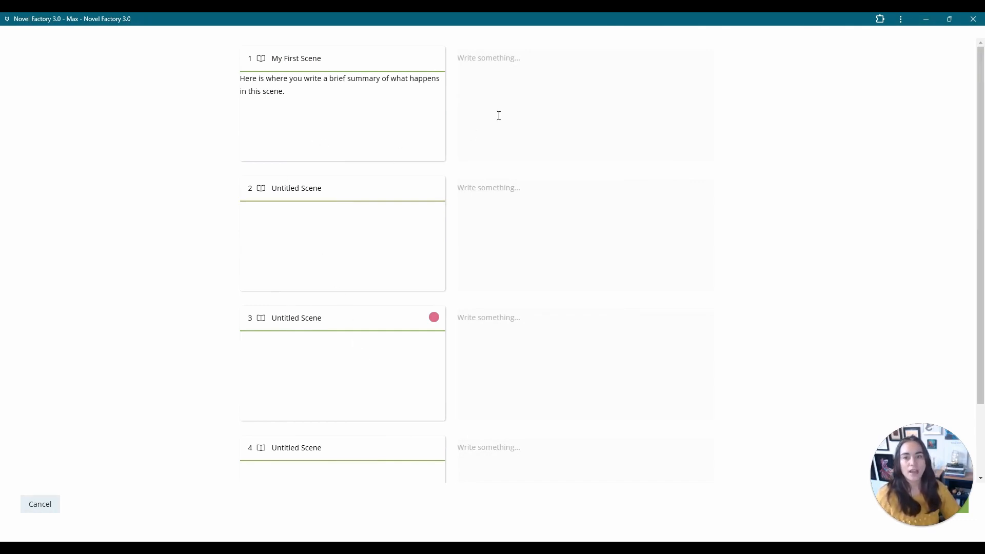
{"action": "left_click", "coordinate": [527, 70]}
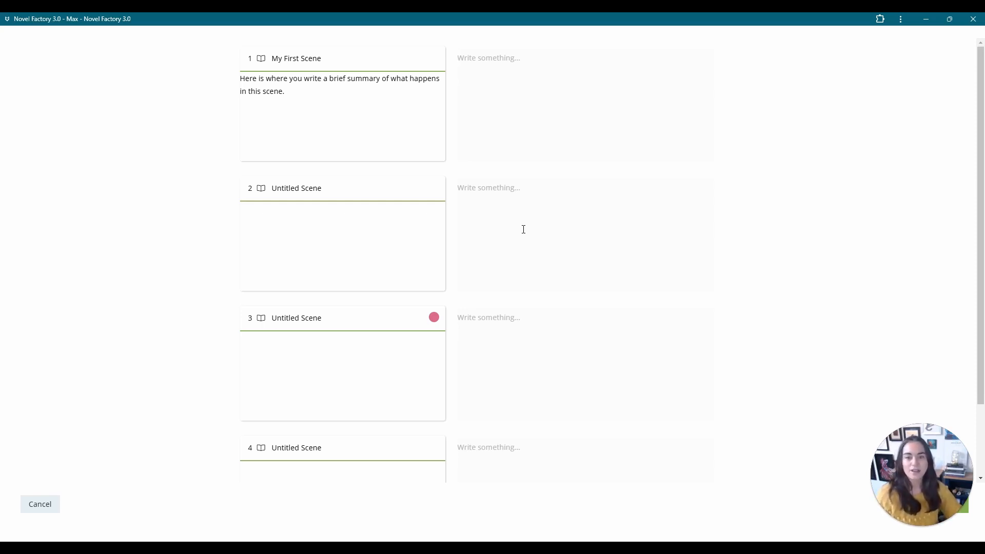
{"action": "left_click", "coordinate": [41, 506]}
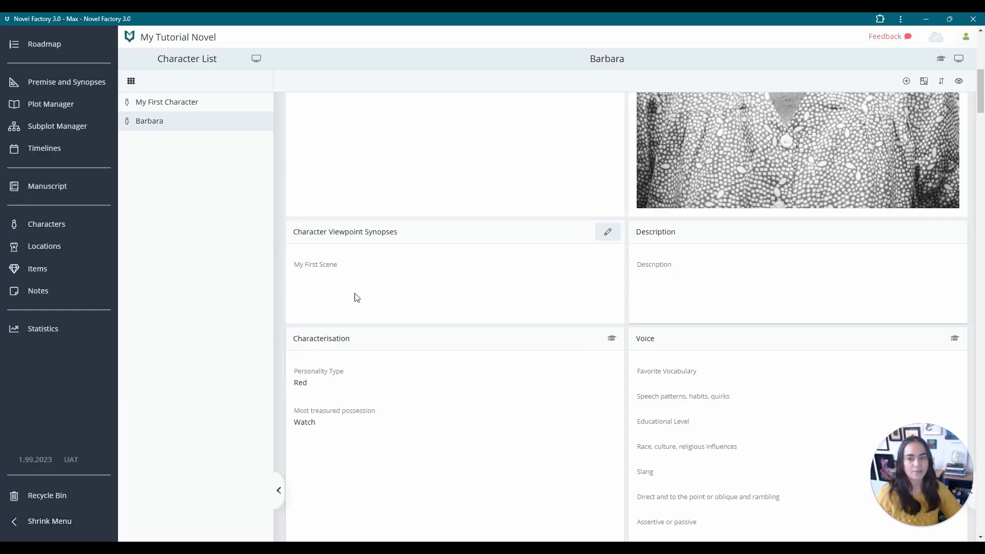
Create a custom descriptive panel titled "History", then open its text editor for Barbara and close it without writing anything
{"action": "scroll", "coordinate": [355, 293], "scroll_direction": "up", "scroll_amount": 8}
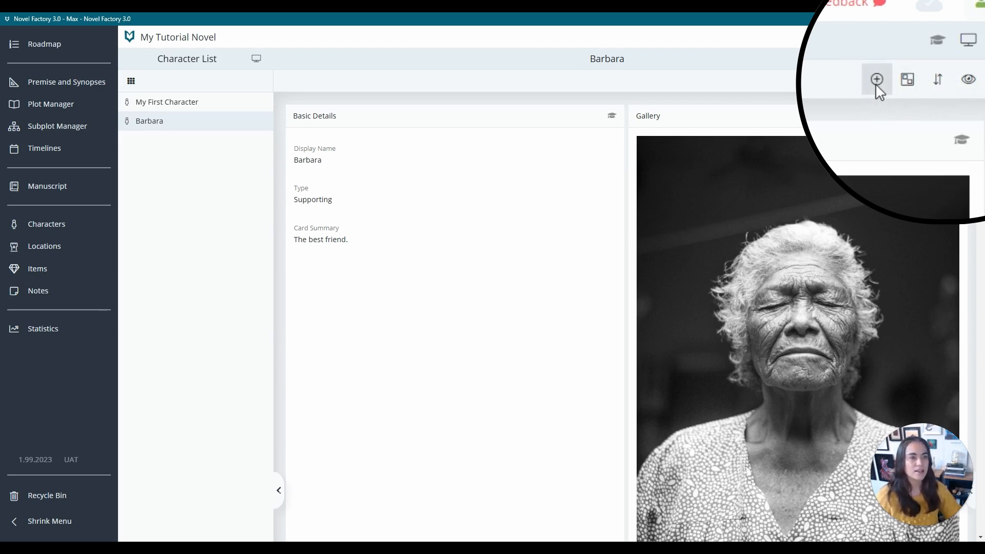
{"action": "left_click", "coordinate": [906, 84]}
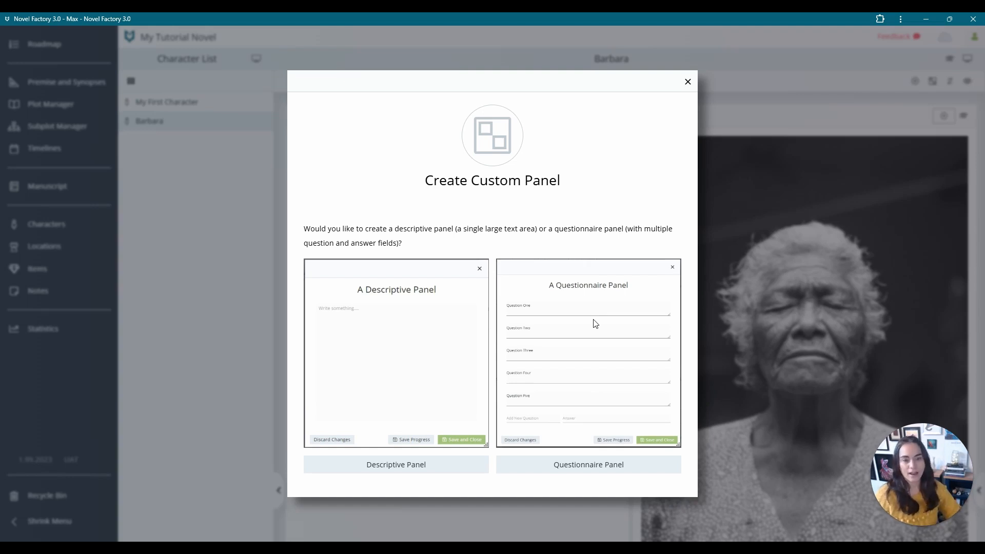
{"action": "left_click", "coordinate": [409, 464]}
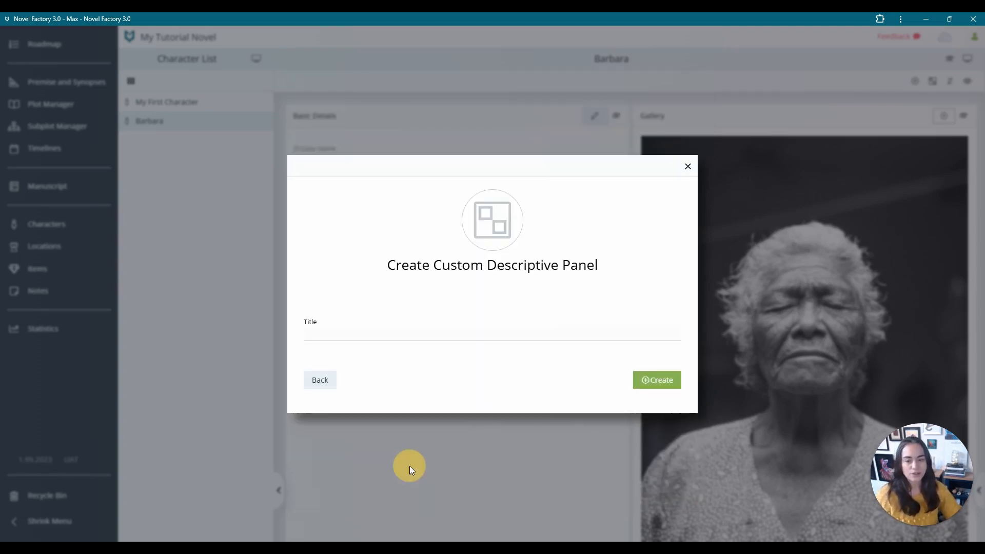
{"action": "left_click", "coordinate": [403, 331]}
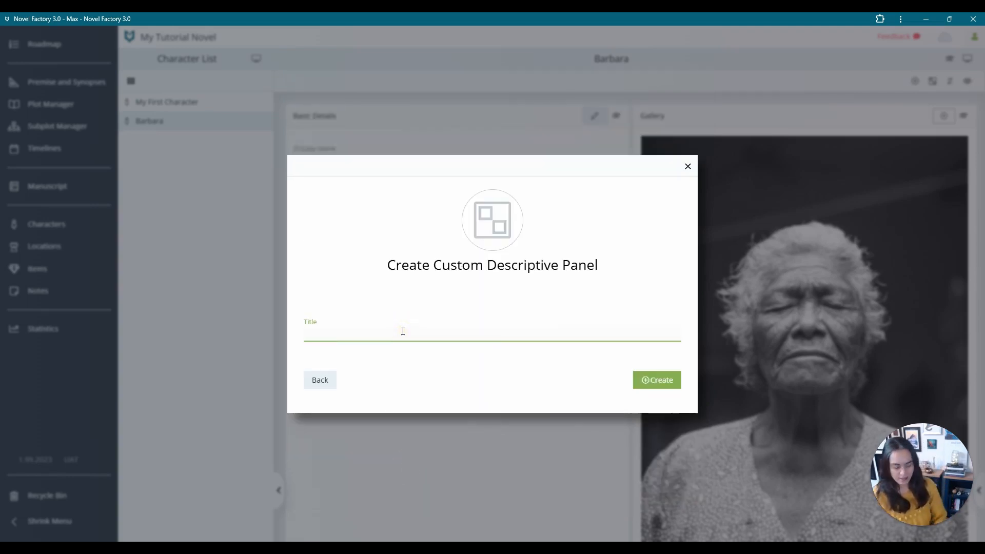
{"action": "type", "text": "History"}
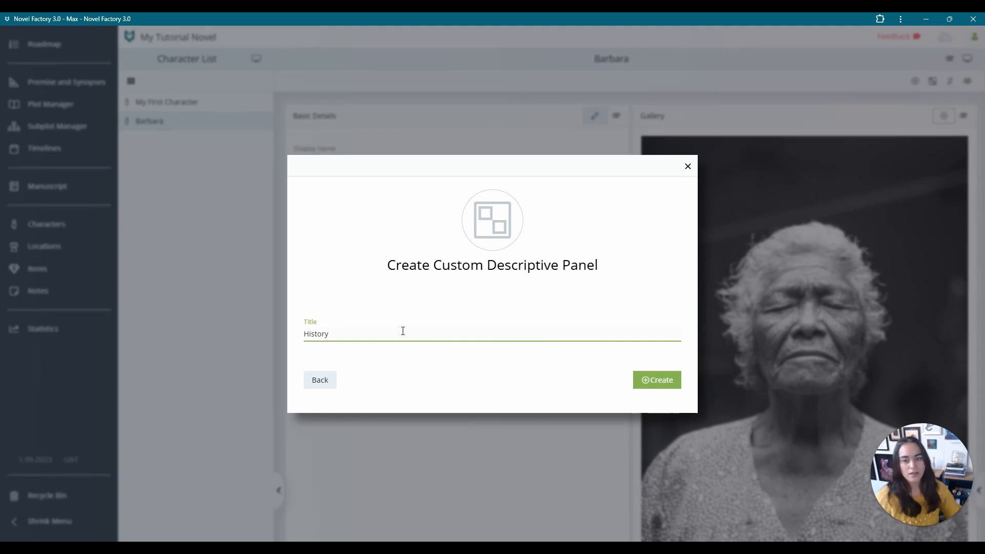
{"action": "left_click", "coordinate": [651, 382]}
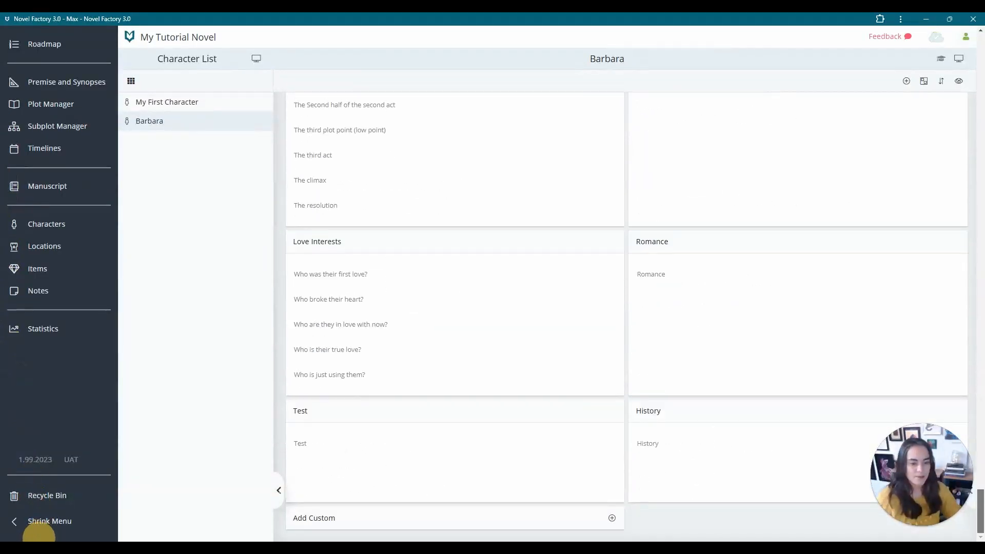
{"action": "left_click", "coordinate": [958, 411]}
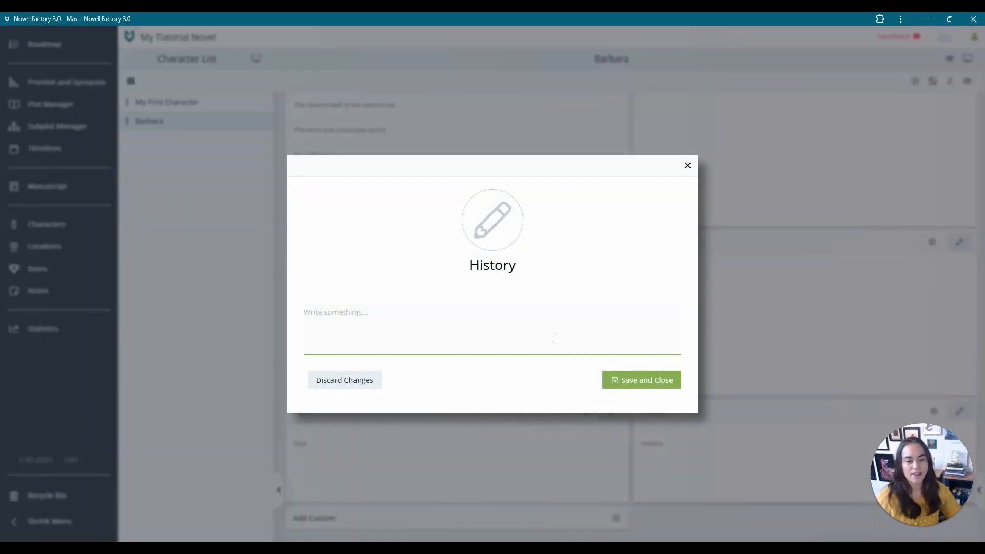
{"action": "left_click", "coordinate": [688, 166]}
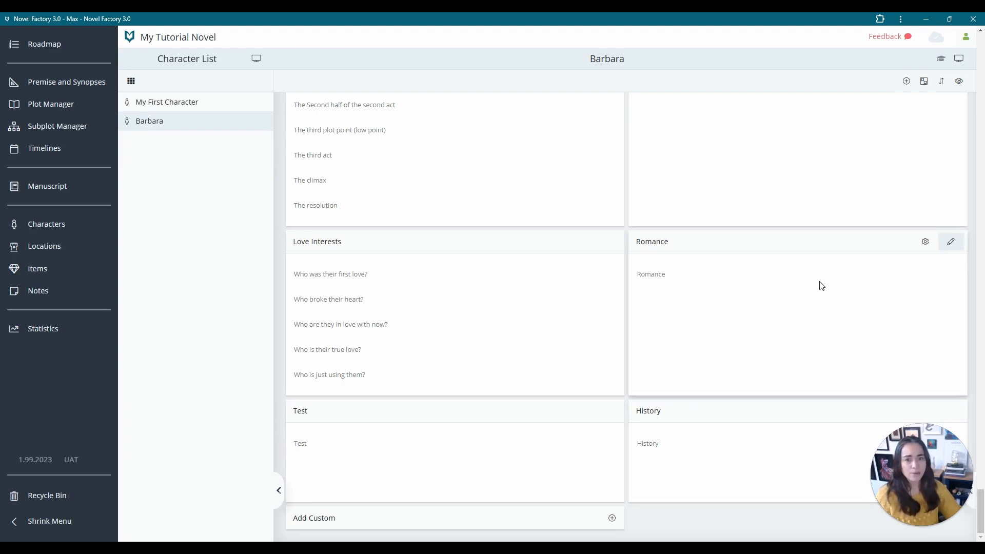
Open the panel visibility options for Barbara and hide every panel from Friends and Family through Values
{"action": "left_click_drag", "start_coordinate": [978, 515], "coordinate": [980, 81]}
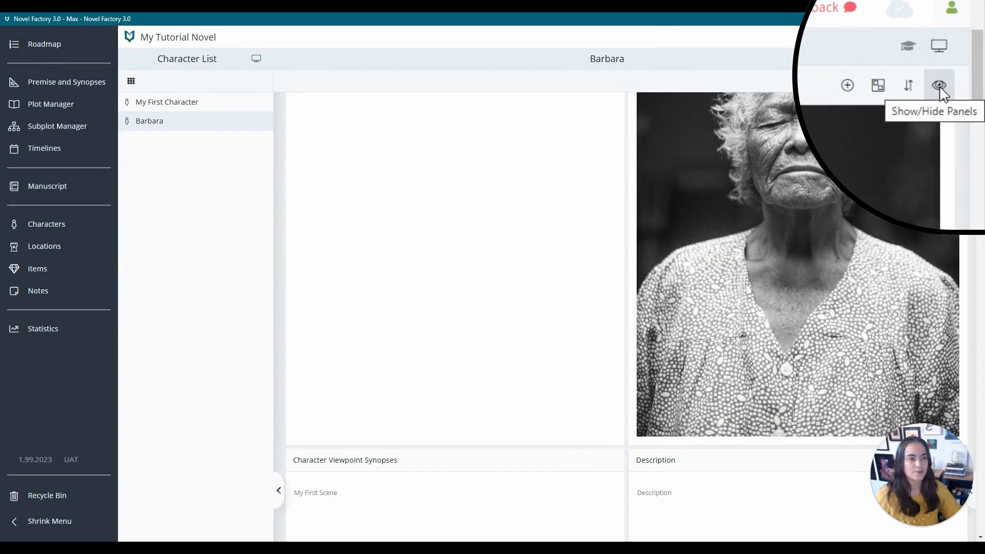
{"action": "left_click", "coordinate": [939, 86]}
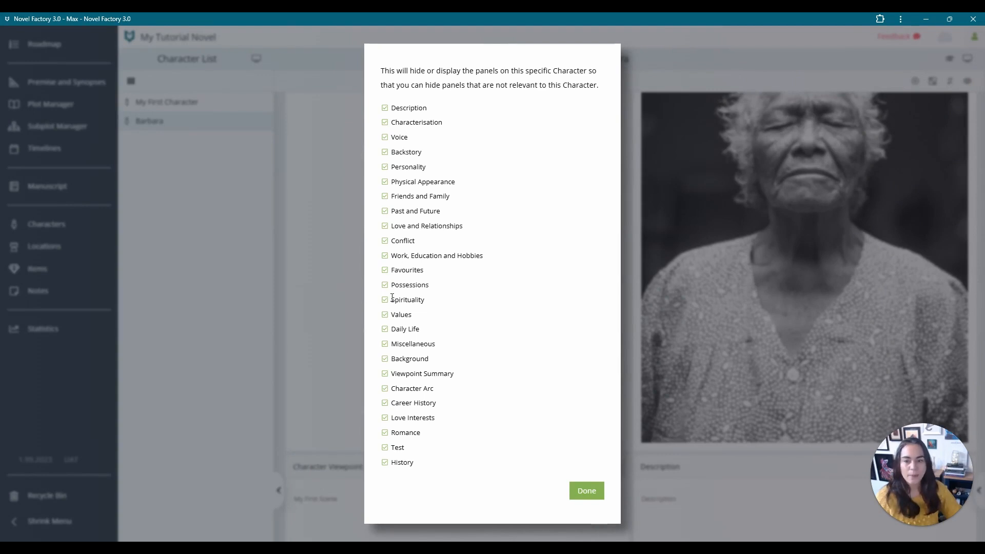
{"action": "left_click", "coordinate": [385, 314]}
{"action": "left_click", "coordinate": [384, 285]}
{"action": "left_click", "coordinate": [384, 269]}
{"action": "left_click", "coordinate": [385, 226]}
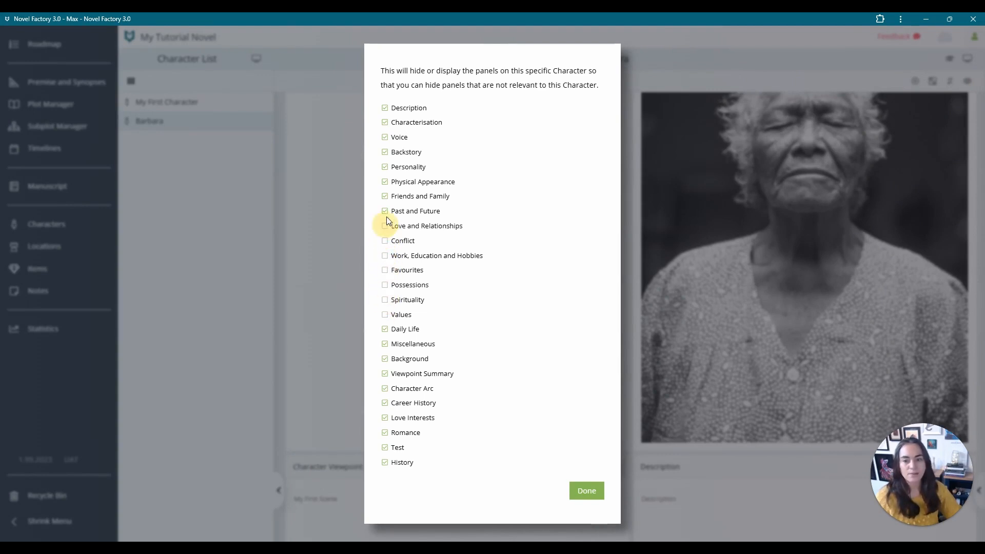
{"action": "left_click", "coordinate": [384, 211]}
{"action": "left_click", "coordinate": [384, 195]}
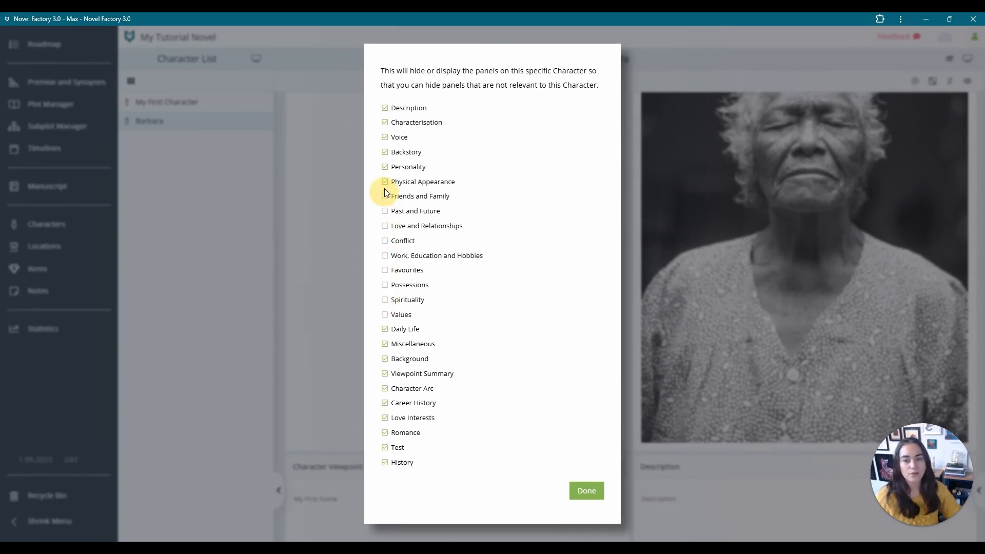
Hide Physical Appearance and every panel from Daily Life through Test for Barbara, apply the choice, and check the remaining panels
{"action": "left_click", "coordinate": [385, 329]}
{"action": "left_click", "coordinate": [385, 344]}
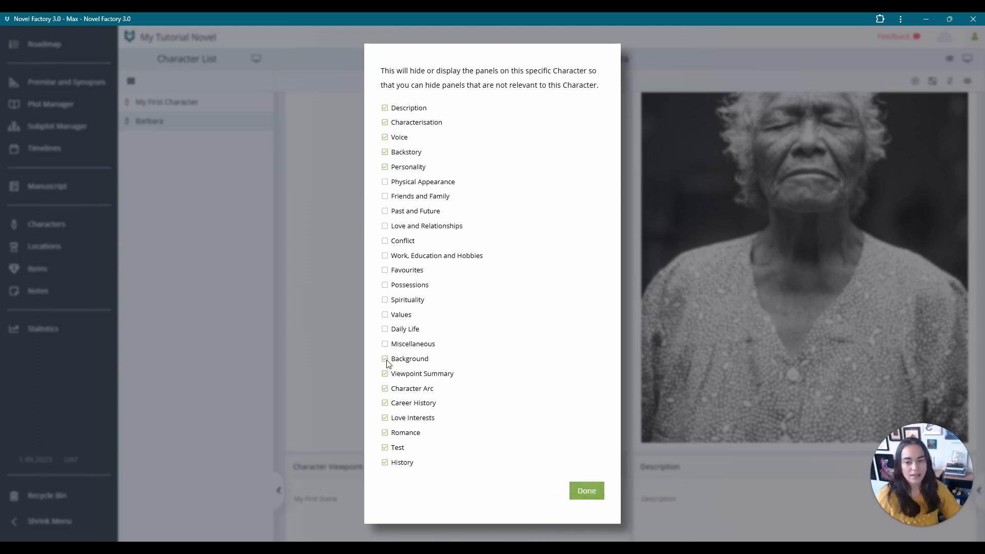
{"action": "left_click", "coordinate": [385, 417]}
{"action": "left_click", "coordinate": [384, 432]}
{"action": "left_click", "coordinate": [385, 448]}
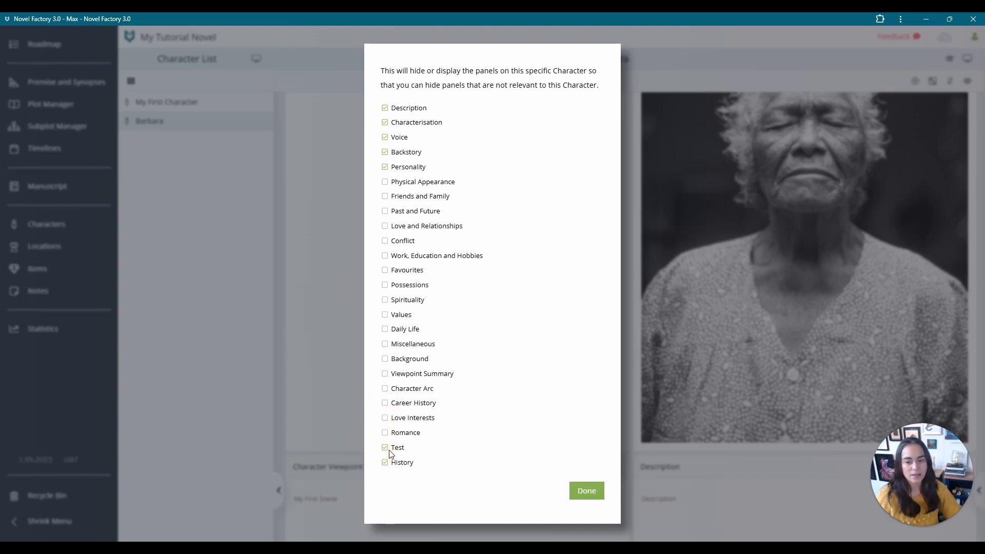
{"action": "left_click", "coordinate": [587, 491]}
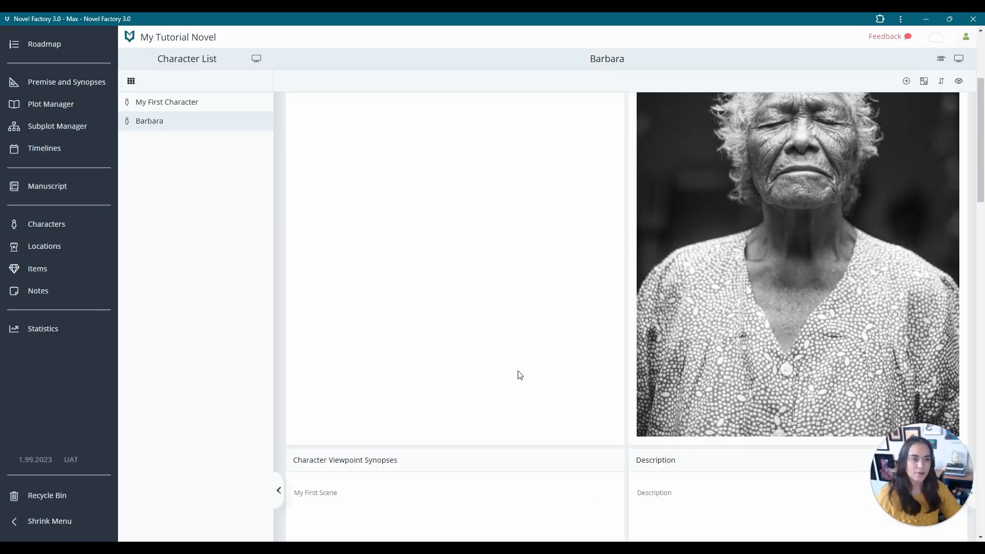
{"action": "scroll", "coordinate": [517, 374], "scroll_direction": "down", "scroll_amount": 5}
{"action": "scroll", "coordinate": [518, 374], "scroll_direction": "down", "scroll_amount": 15}
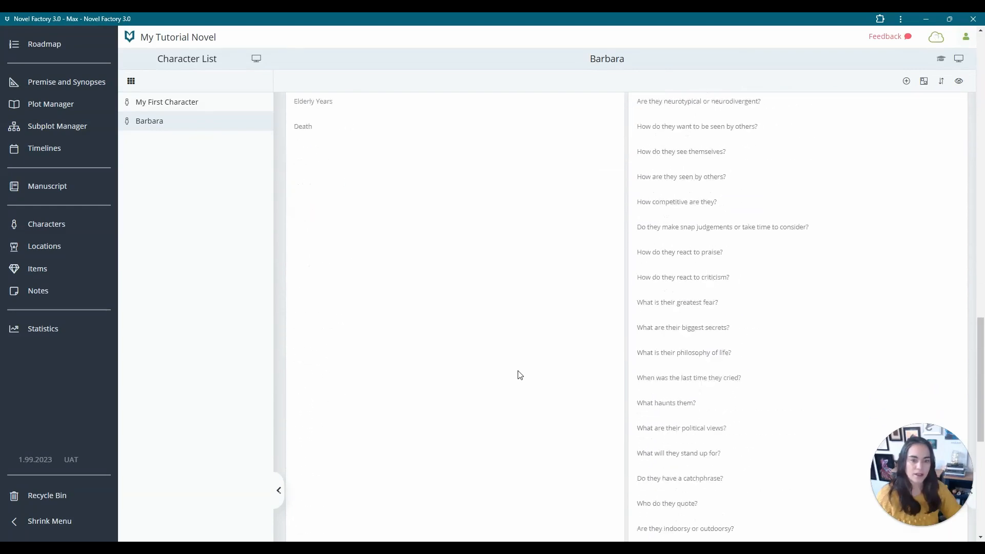
{"action": "scroll", "coordinate": [517, 374], "scroll_direction": "up", "scroll_amount": 15}
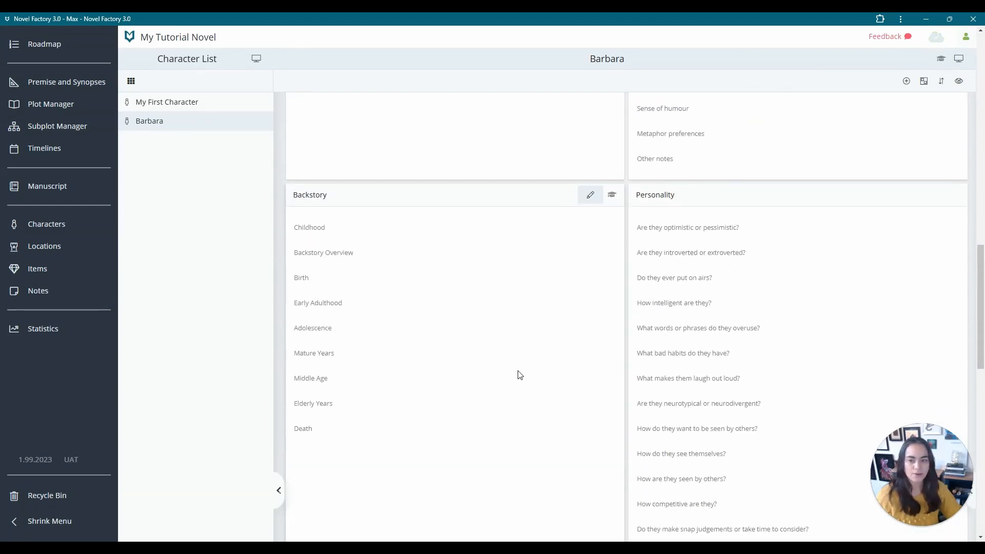
{"action": "scroll", "coordinate": [518, 374], "scroll_direction": "up", "scroll_amount": 10}
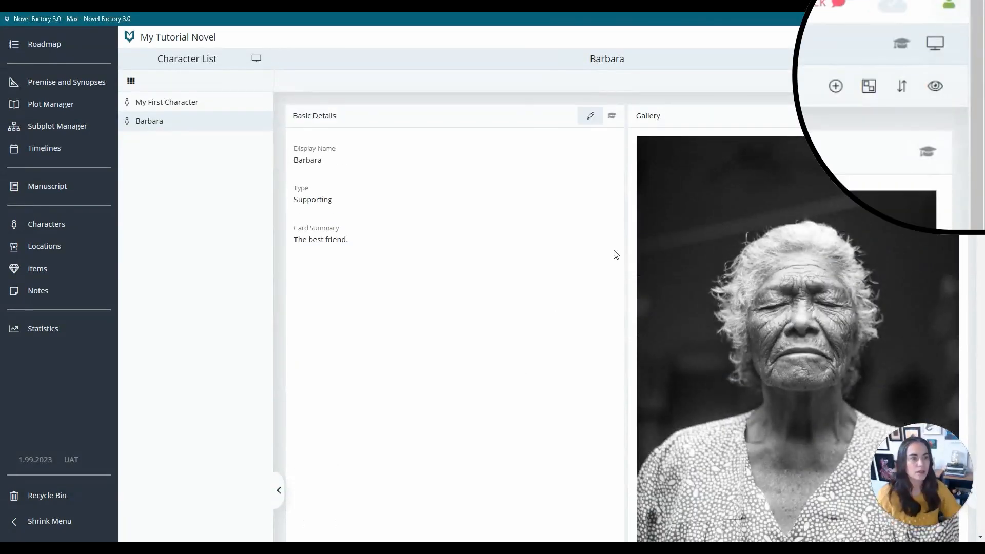
Open the custom panels editor, look at the History panel's title field and delete option, and close it without making changes
{"action": "left_click", "coordinate": [875, 89]}
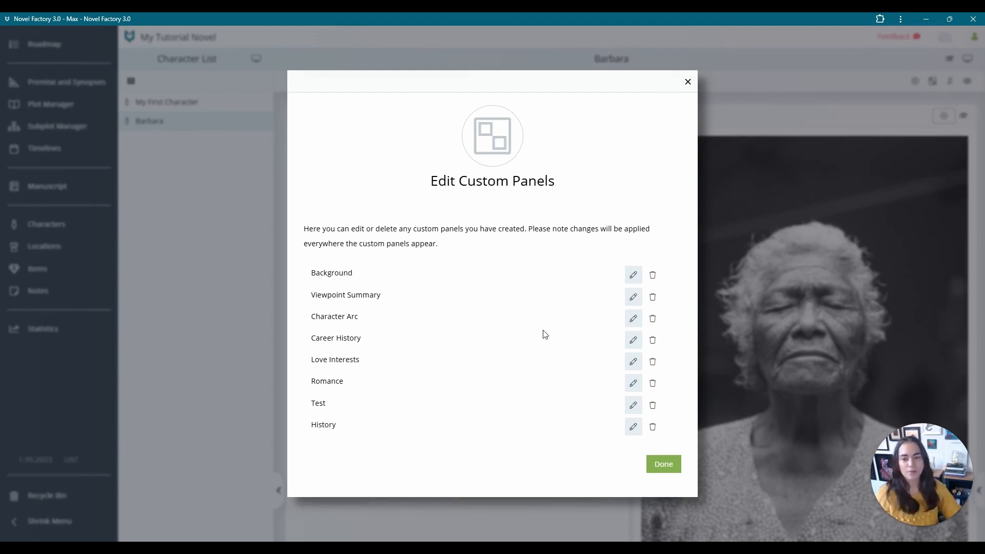
{"action": "left_click", "coordinate": [626, 428]}
{"action": "left_click_drag", "start_coordinate": [331, 356], "coordinate": [281, 352]}
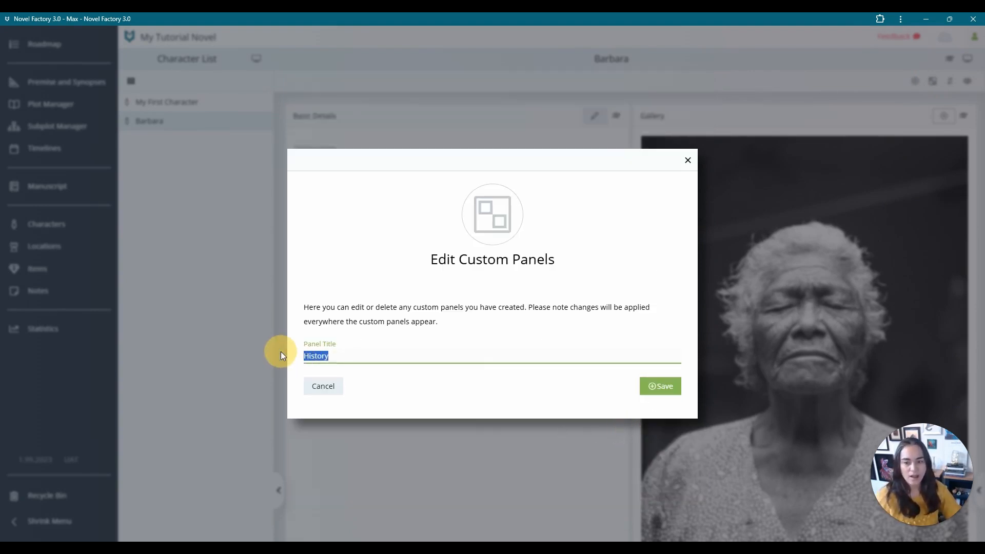
{"action": "left_click", "coordinate": [329, 392]}
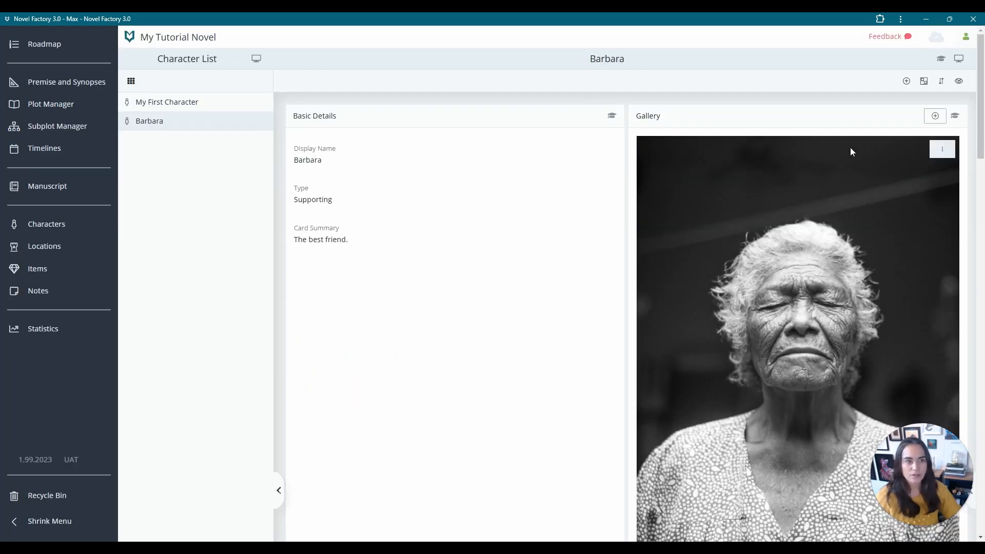
{"action": "left_click", "coordinate": [924, 79]}
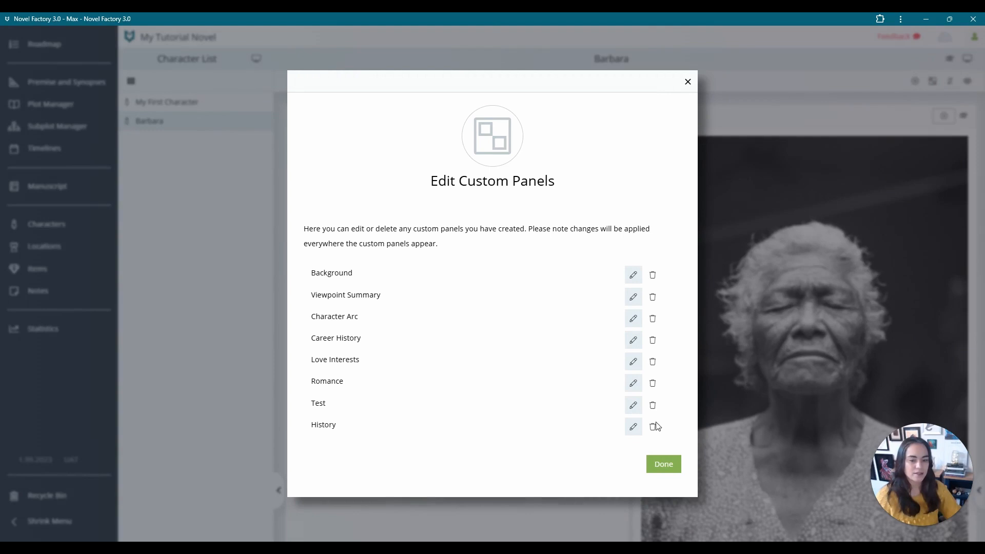
{"action": "left_click", "coordinate": [662, 464]}
Reorder the character panels so that History sits between Background and Viewpoint Summary, and finish the reordering
{"action": "left_click", "coordinate": [949, 82]}
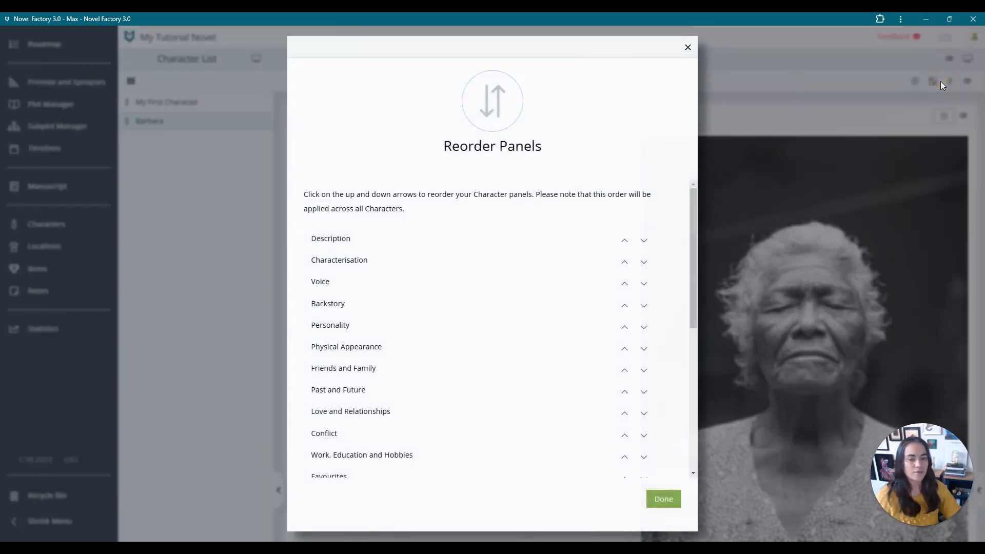
{"action": "scroll", "coordinate": [464, 364], "scroll_direction": "down", "scroll_amount": 6}
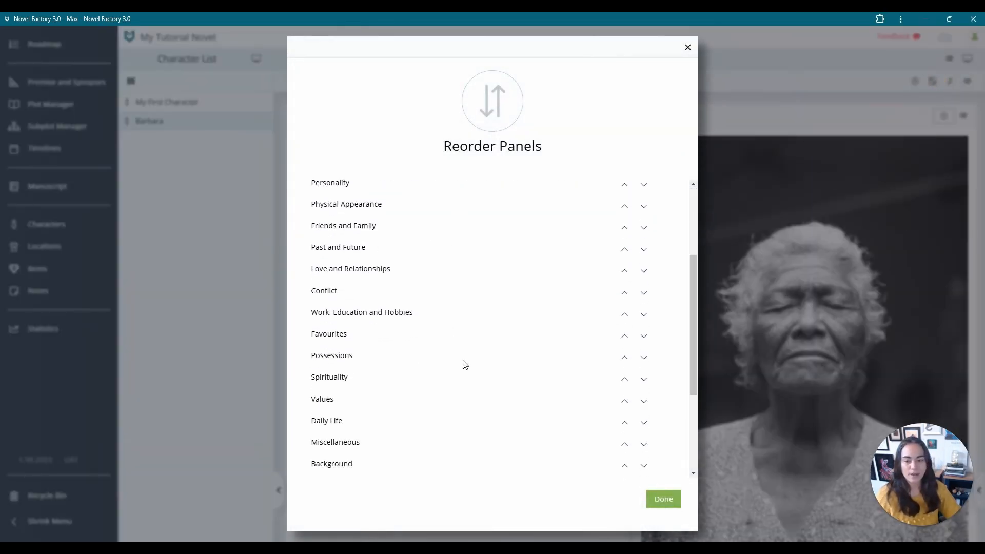
{"action": "left_click", "coordinate": [626, 461]}
{"action": "left_click", "coordinate": [625, 443]}
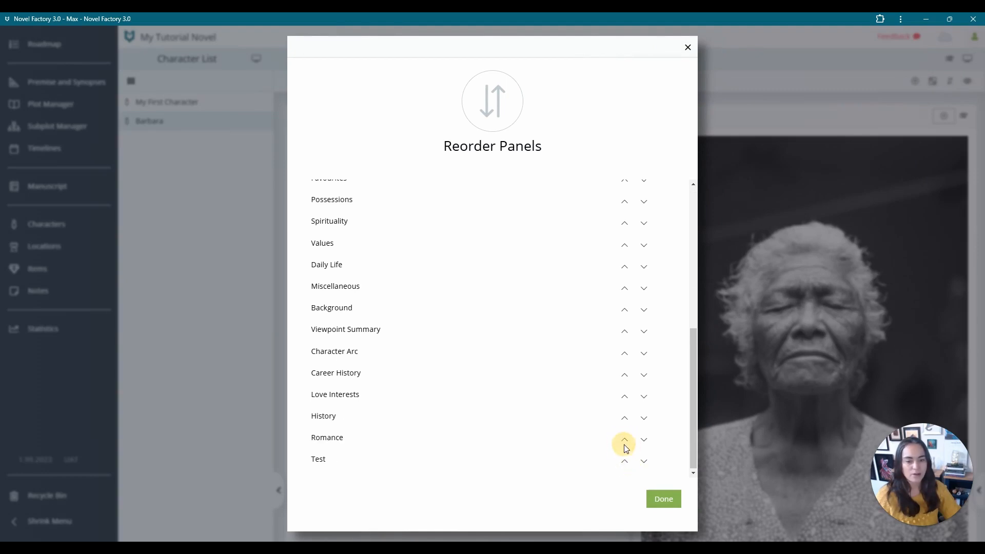
{"action": "left_click", "coordinate": [625, 417]}
{"action": "left_click", "coordinate": [625, 396]}
{"action": "left_click", "coordinate": [625, 374]}
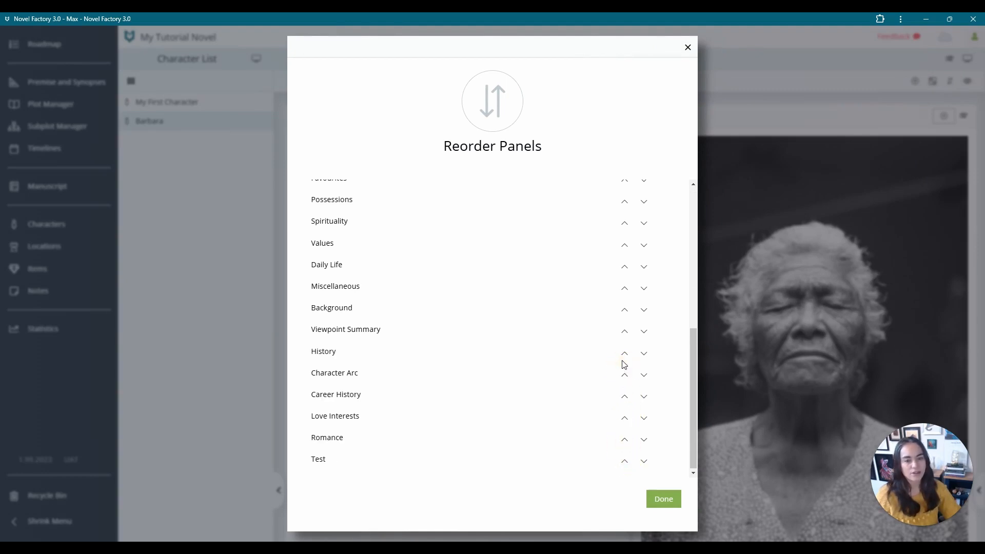
{"action": "left_click", "coordinate": [625, 353]}
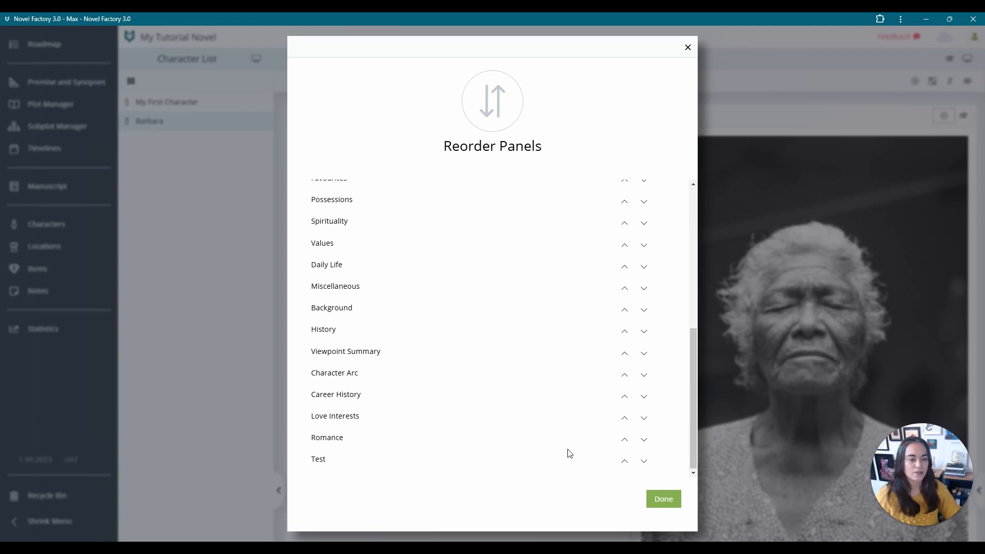
{"action": "left_click", "coordinate": [666, 501]}
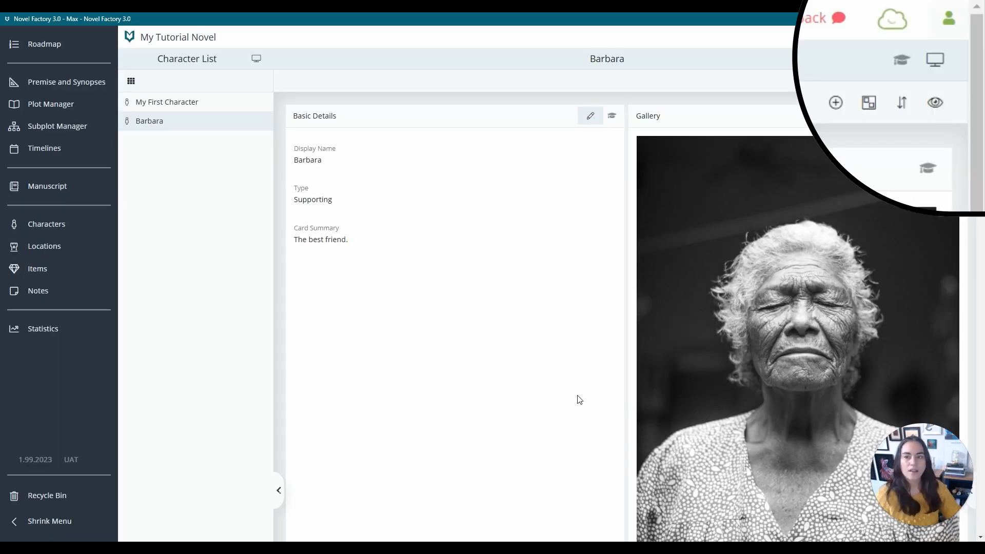
Look at the character details tutorial, close it, and check what the Related Info sidebar offers for linking
{"action": "left_click", "coordinate": [903, 59]}
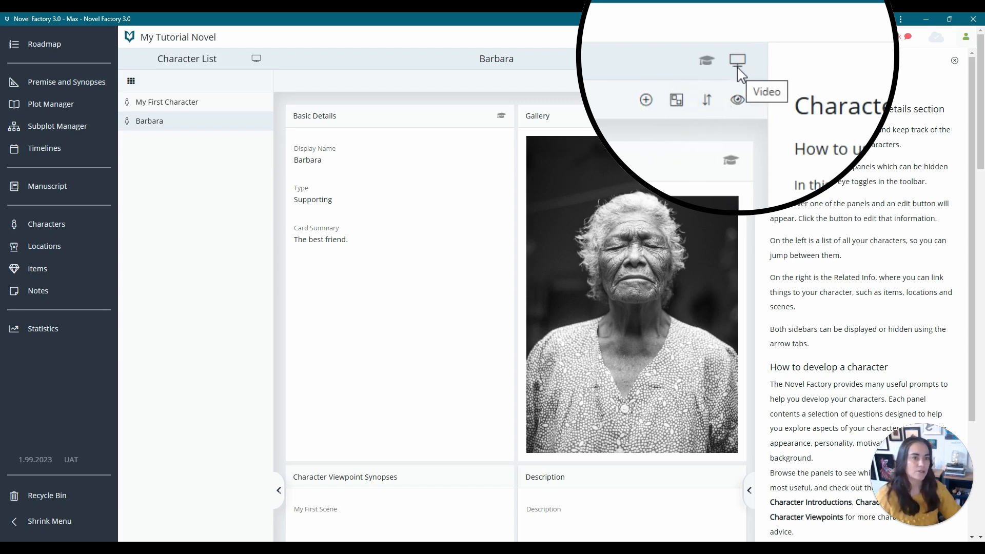
{"action": "left_click", "coordinate": [954, 61]}
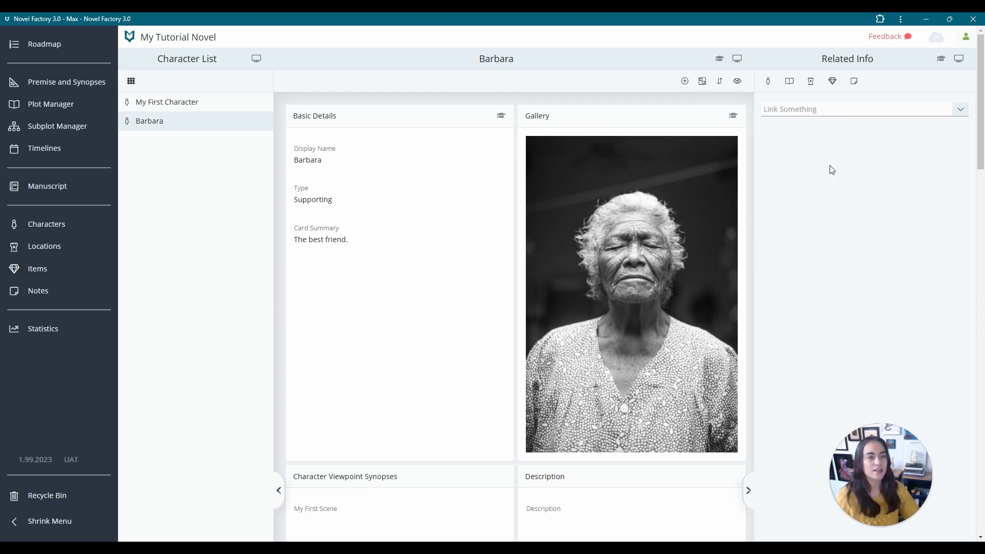
{"action": "left_click", "coordinate": [853, 110]}
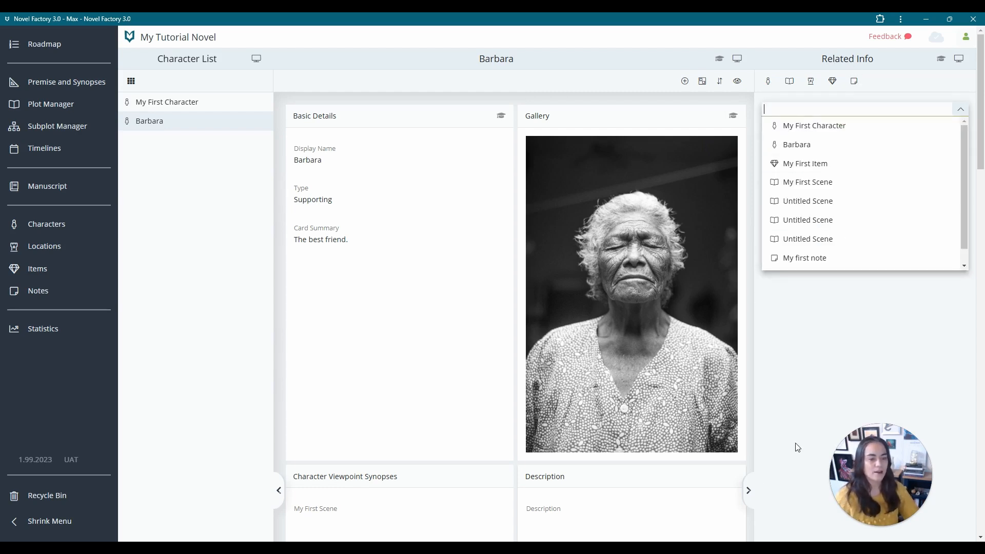
{"action": "left_click", "coordinate": [749, 492]}
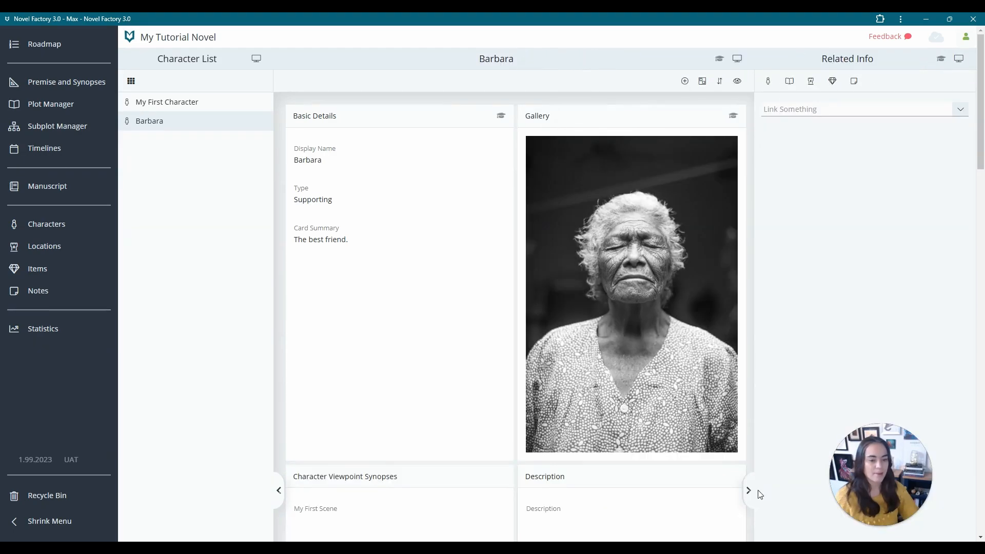
Link My First Item to Barbara in her Related Info
{"action": "left_click", "coordinate": [787, 112]}
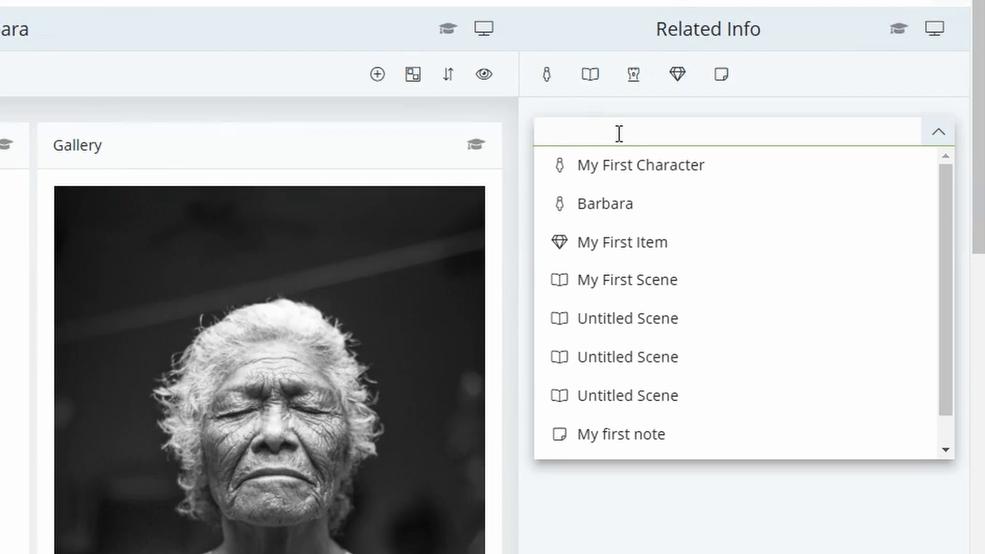
{"action": "left_click", "coordinate": [618, 132]}
{"action": "left_click", "coordinate": [944, 132]}
{"action": "left_click", "coordinate": [586, 125]}
{"action": "left_click", "coordinate": [635, 243]}
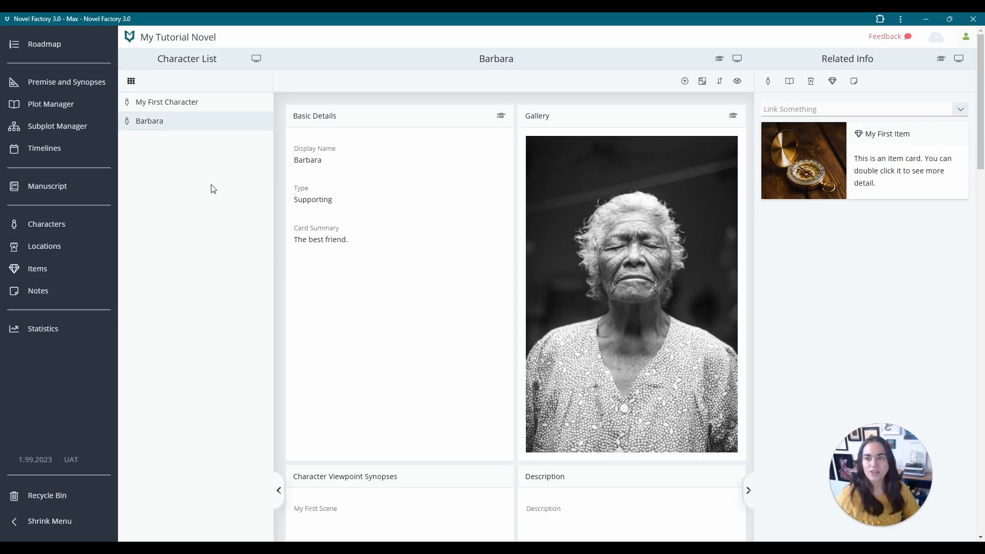
Return to the overview of character cards and delete My First Character, accepting its removal from linked sections
{"action": "left_click", "coordinate": [116, 74]}
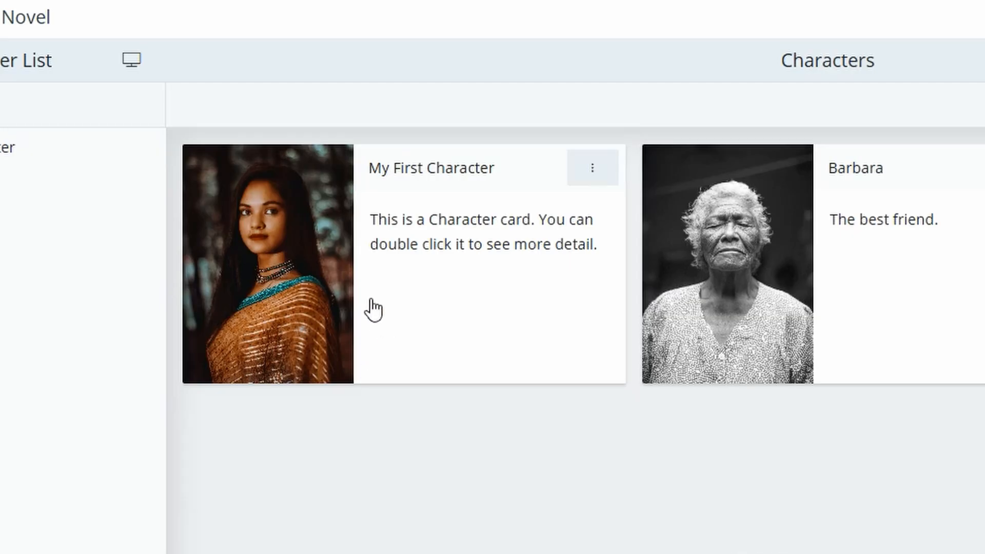
{"action": "left_click", "coordinate": [584, 170]}
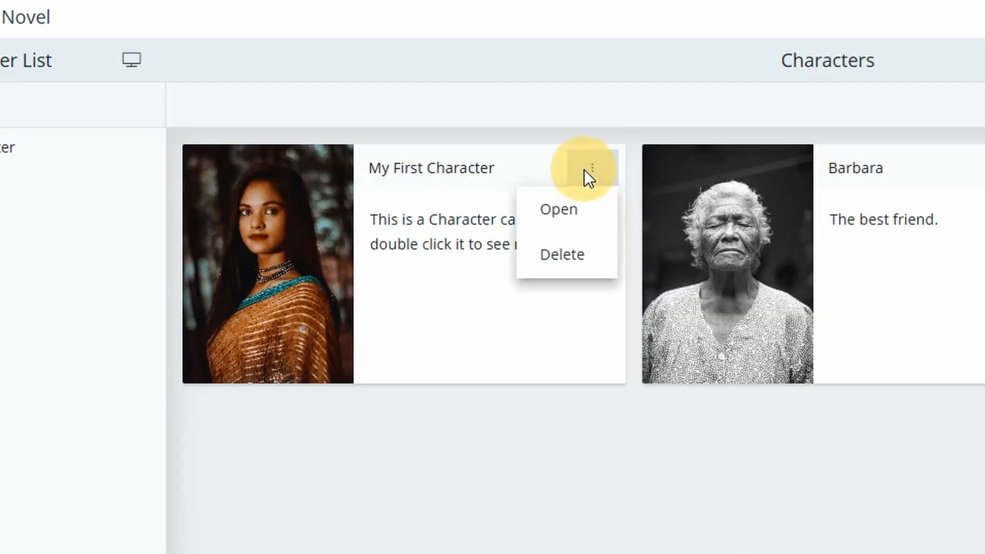
{"action": "left_click", "coordinate": [569, 261]}
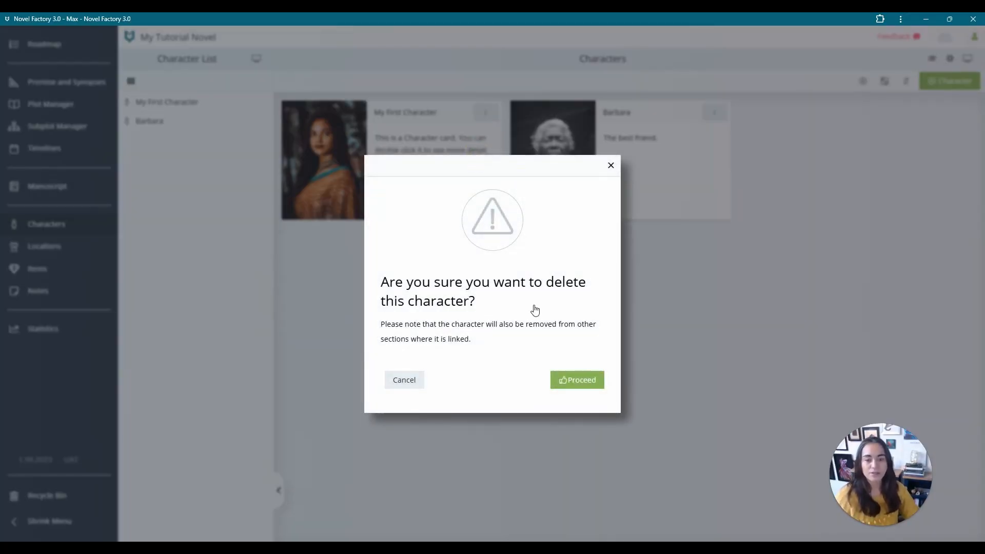
{"action": "left_click", "coordinate": [571, 383]}
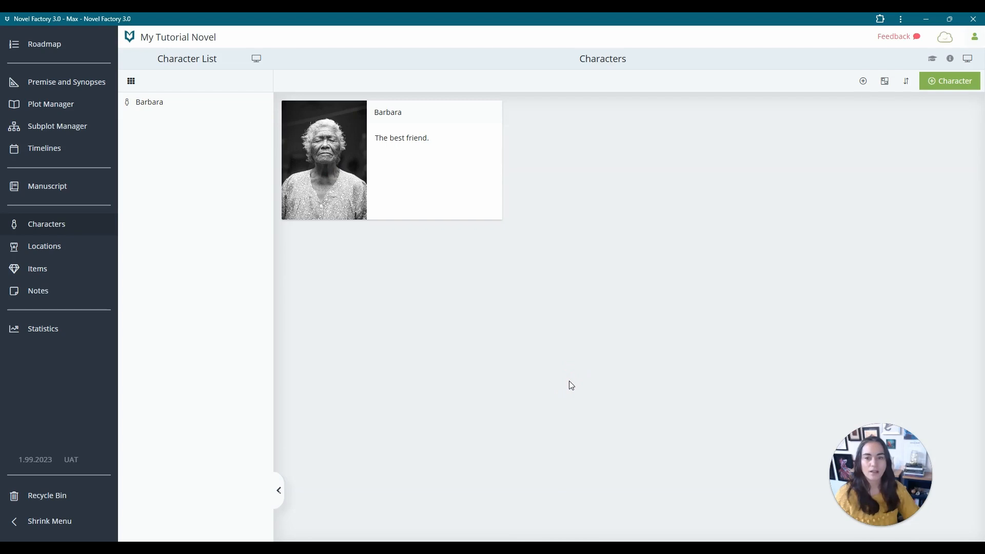